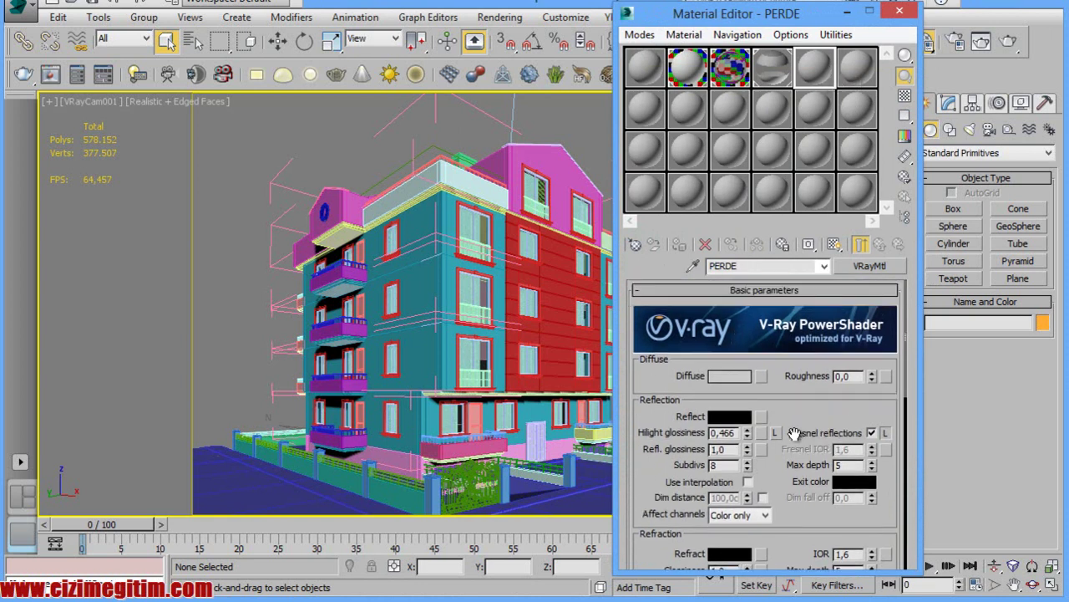
Replace the PERDE material with a V-Ray VRay2SidedMtl and name the new material PERDE
click(635, 245)
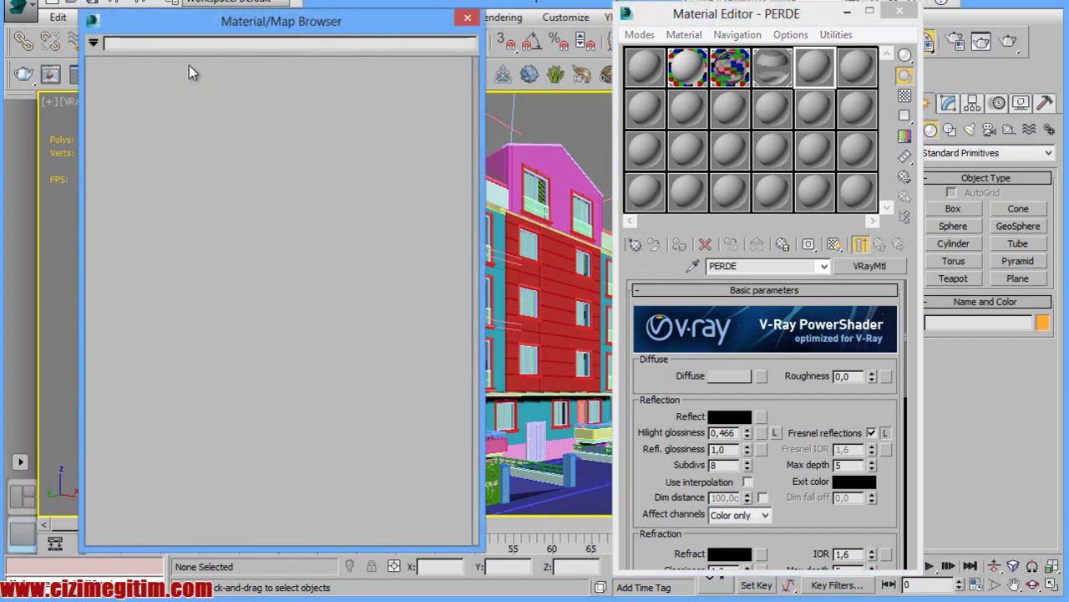
click(94, 42)
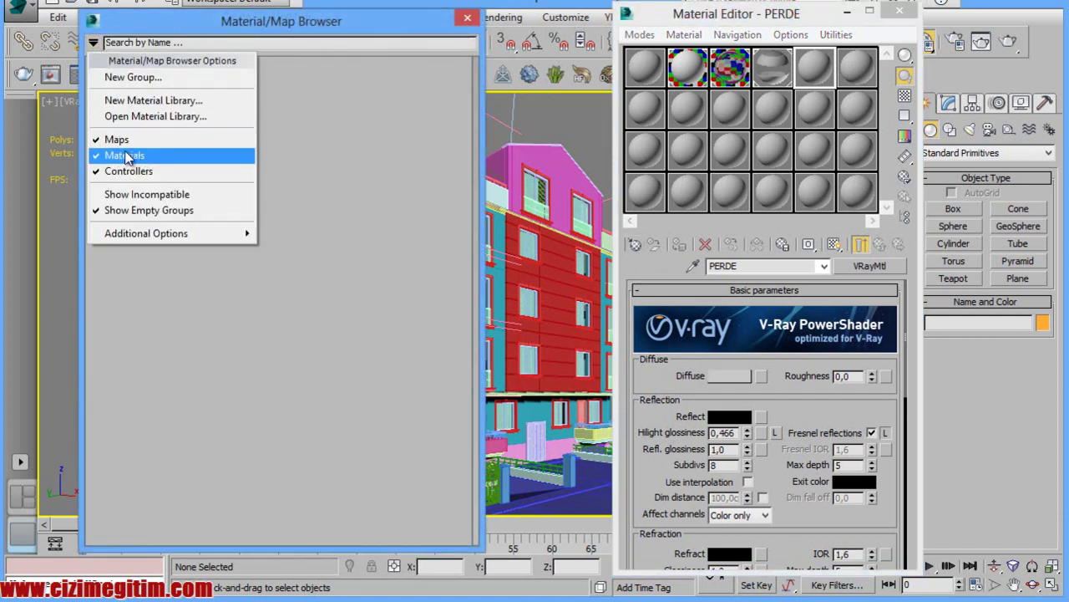
click(146, 200)
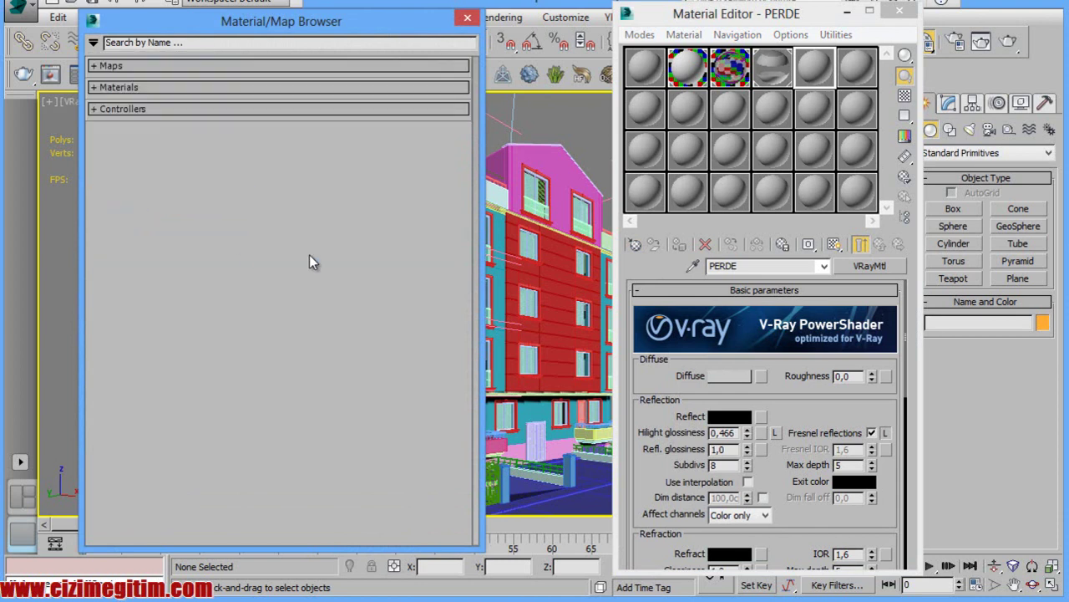
click(117, 88)
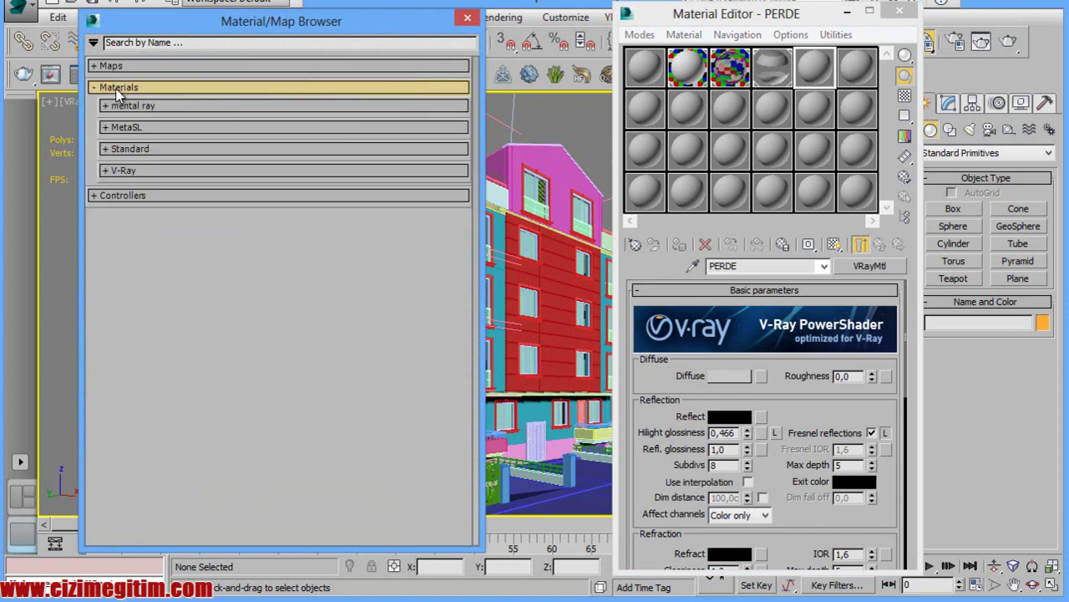
click(125, 170)
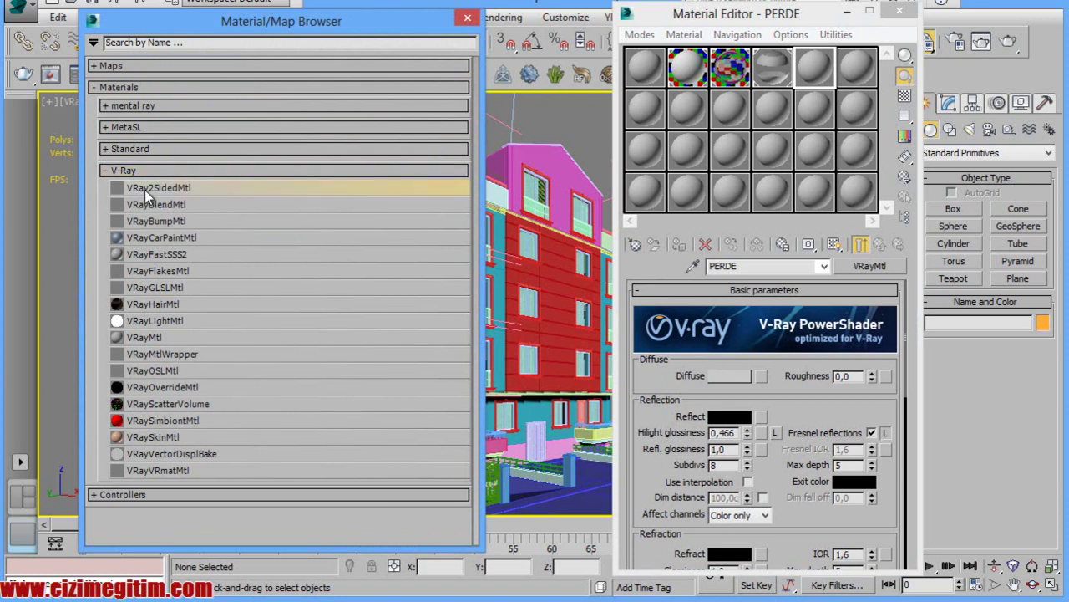
double_click(144, 190)
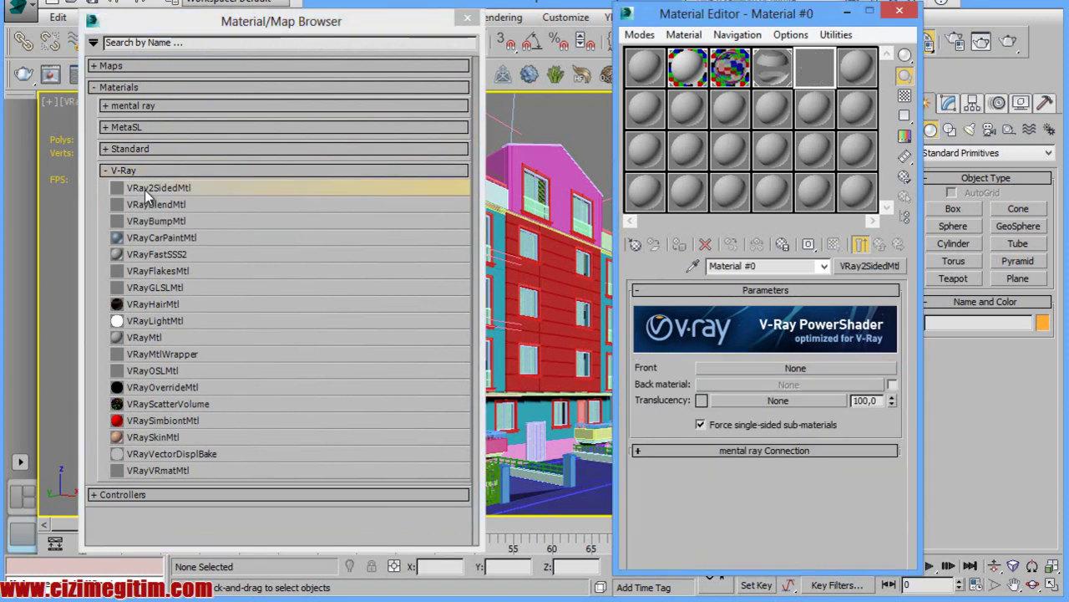
click(468, 18)
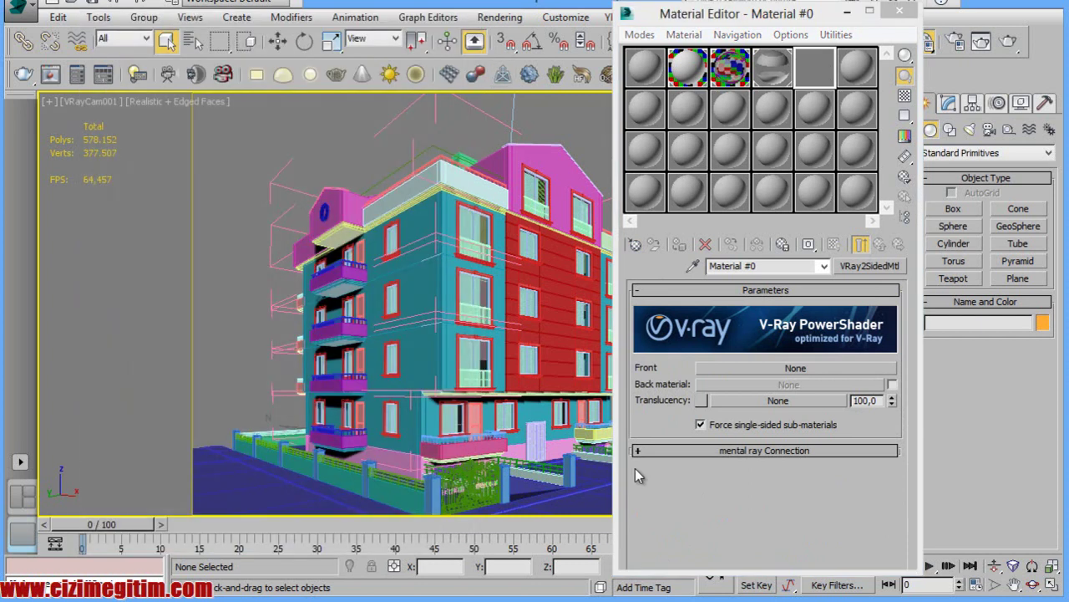
click(758, 265)
text(PERDE)
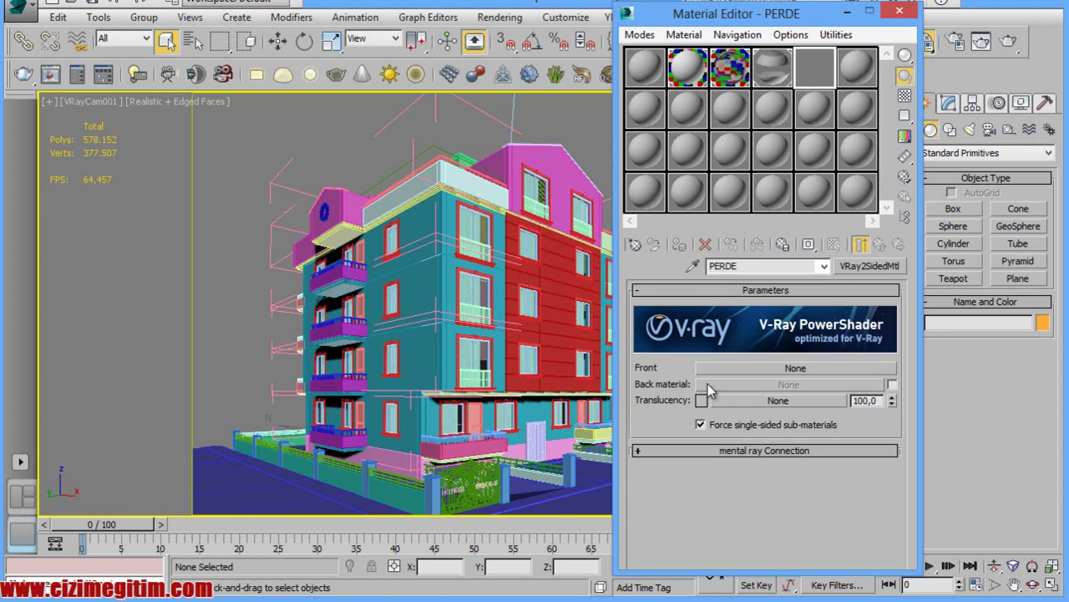
Assign a VRayMtl as the front material of the two-sided PERDE material
click(763, 368)
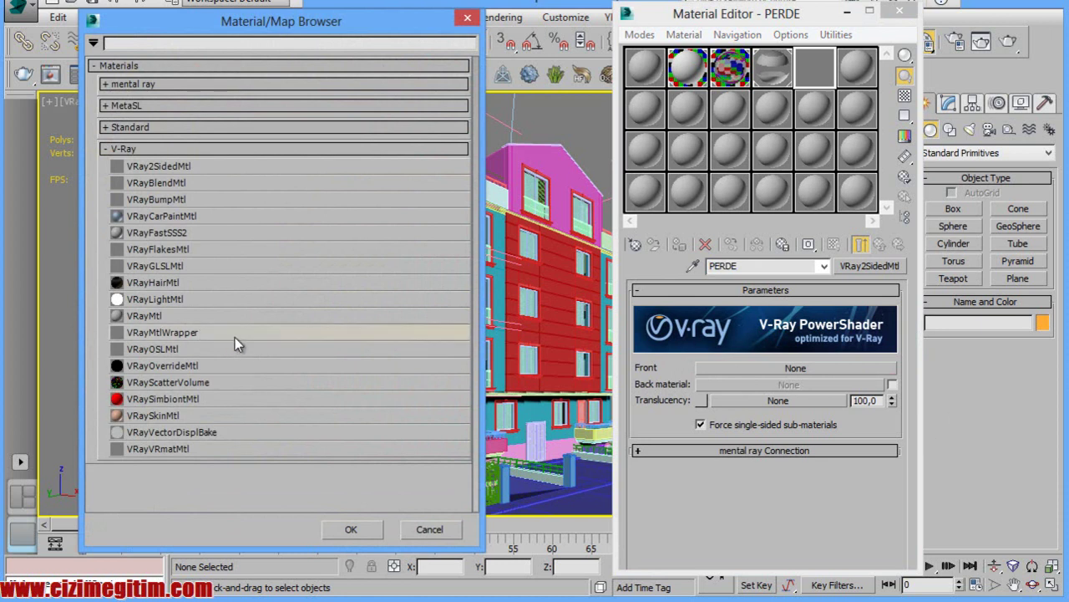
click(157, 316)
double_click(156, 317)
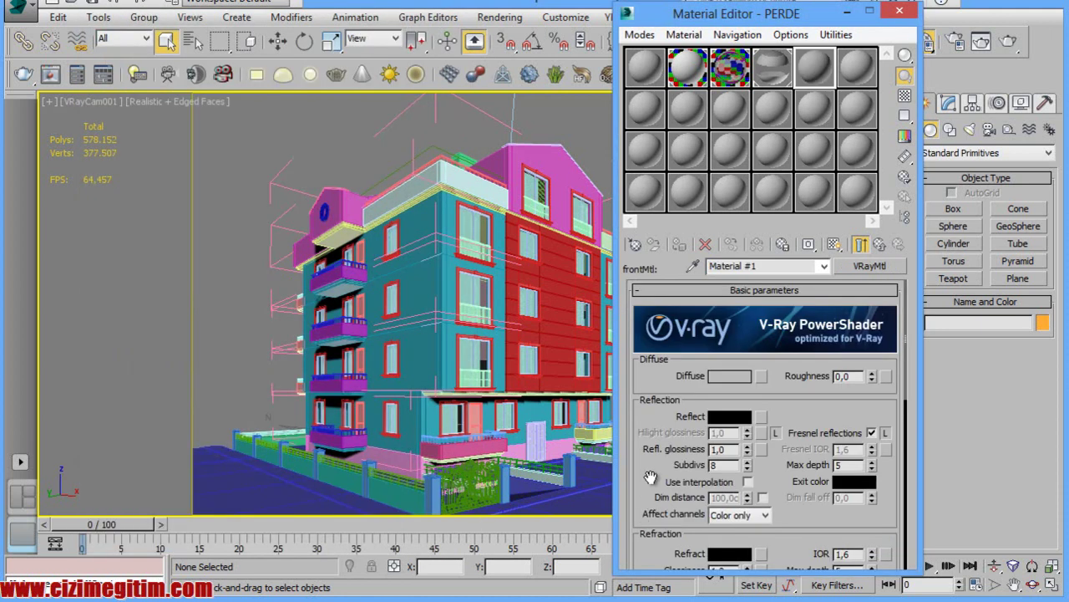
Lighten the front material's diffuse colour to near white and turn off its Fresnel reflections
drag(651, 447, 651, 426)
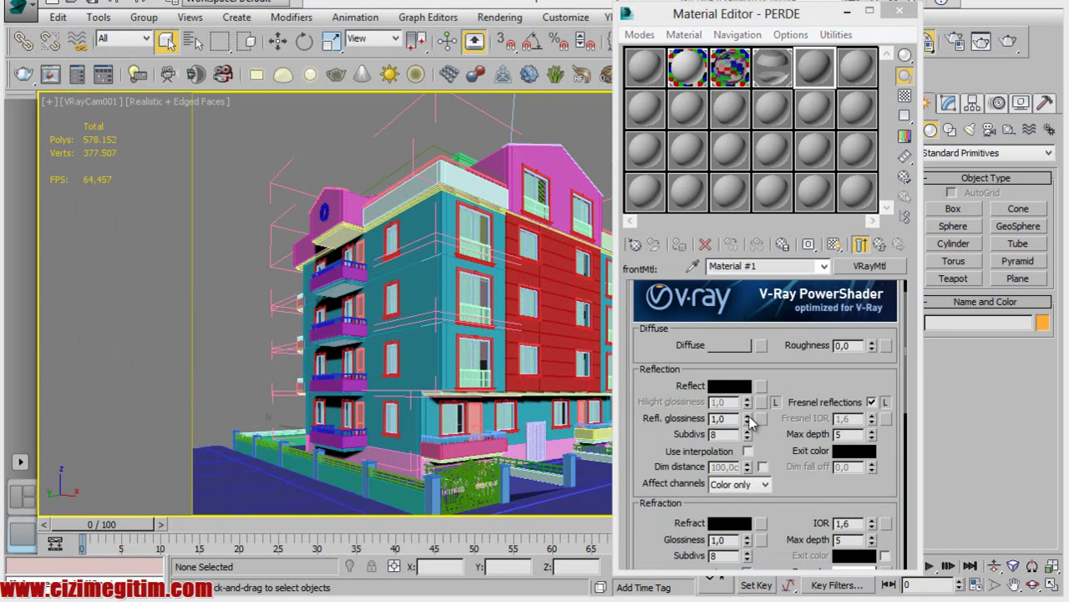
click(737, 348)
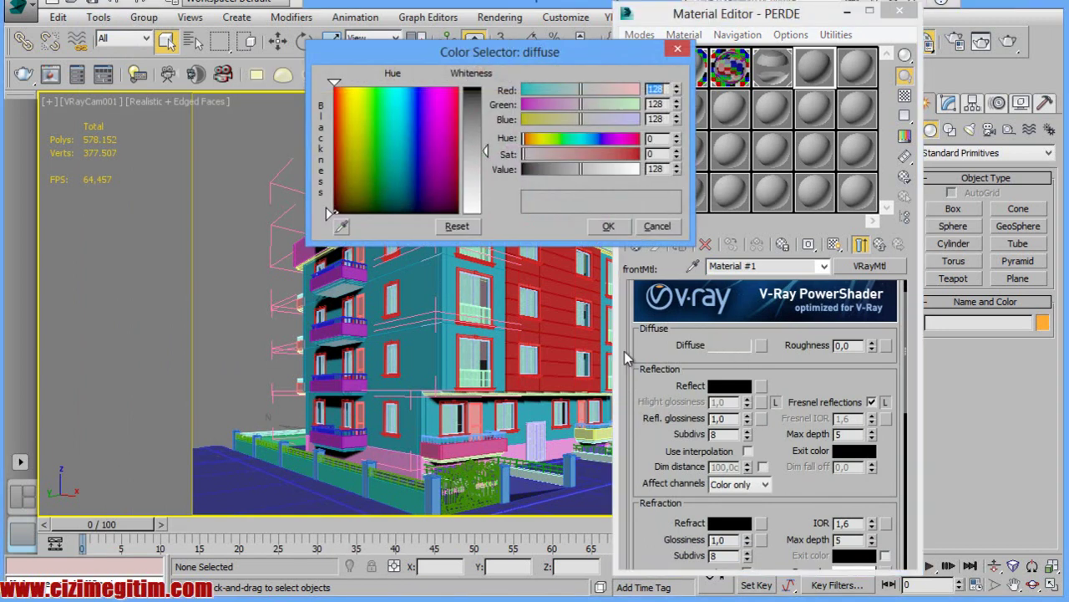
double_click(656, 170)
click(603, 227)
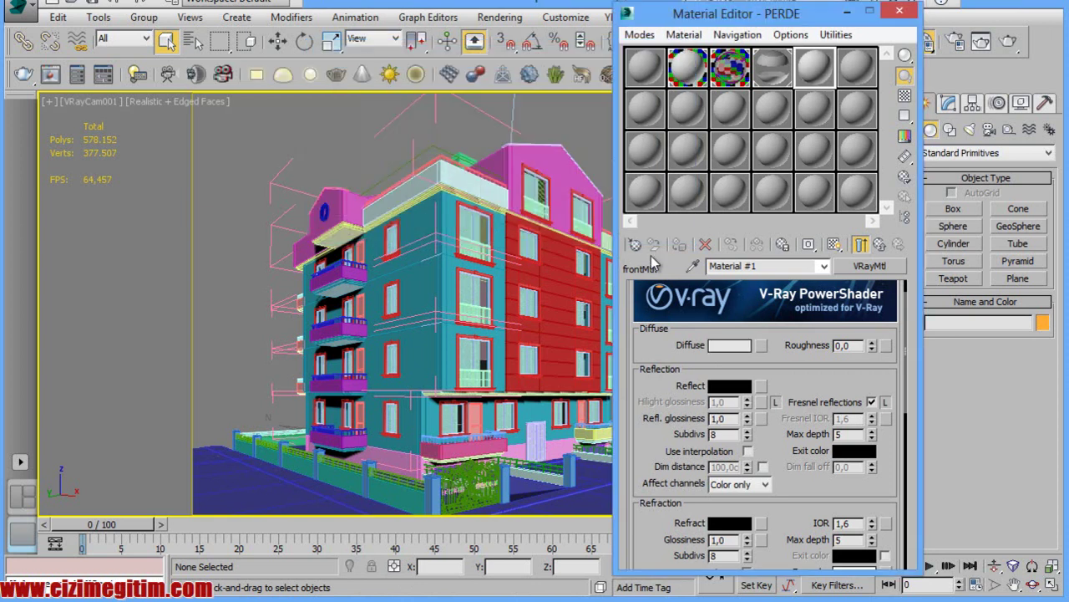
drag(659, 391, 655, 374)
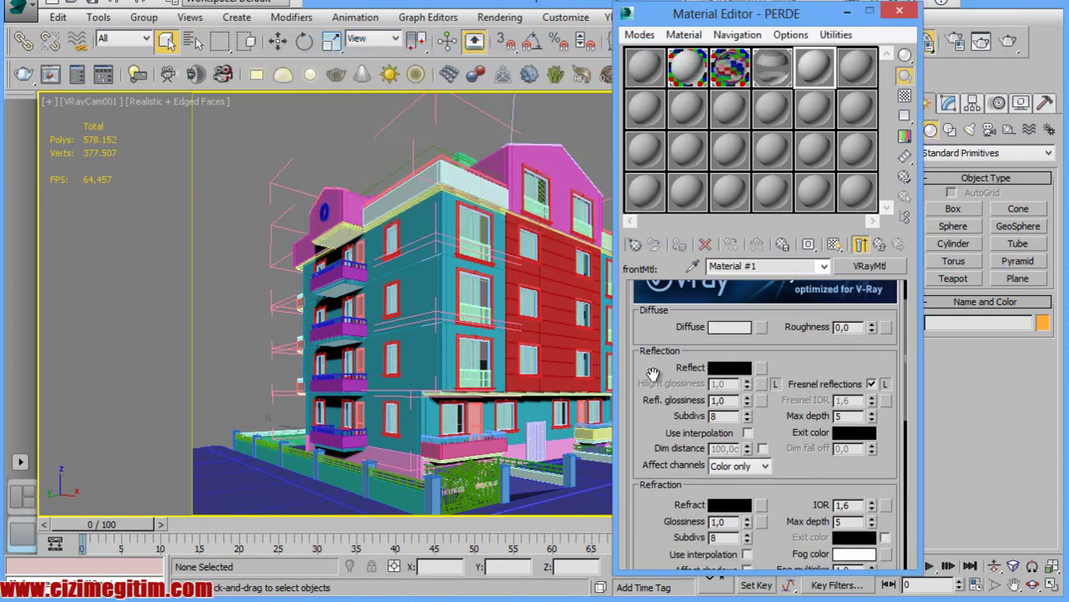
click(872, 384)
Assign a standard Falloff map to the front material's refraction
drag(675, 417, 673, 341)
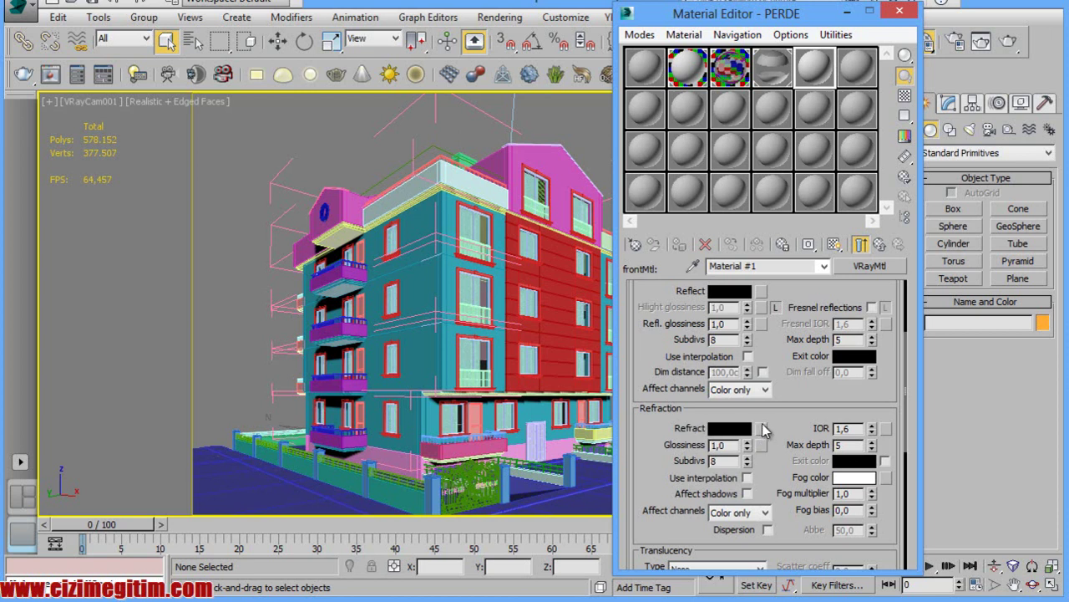
click(761, 429)
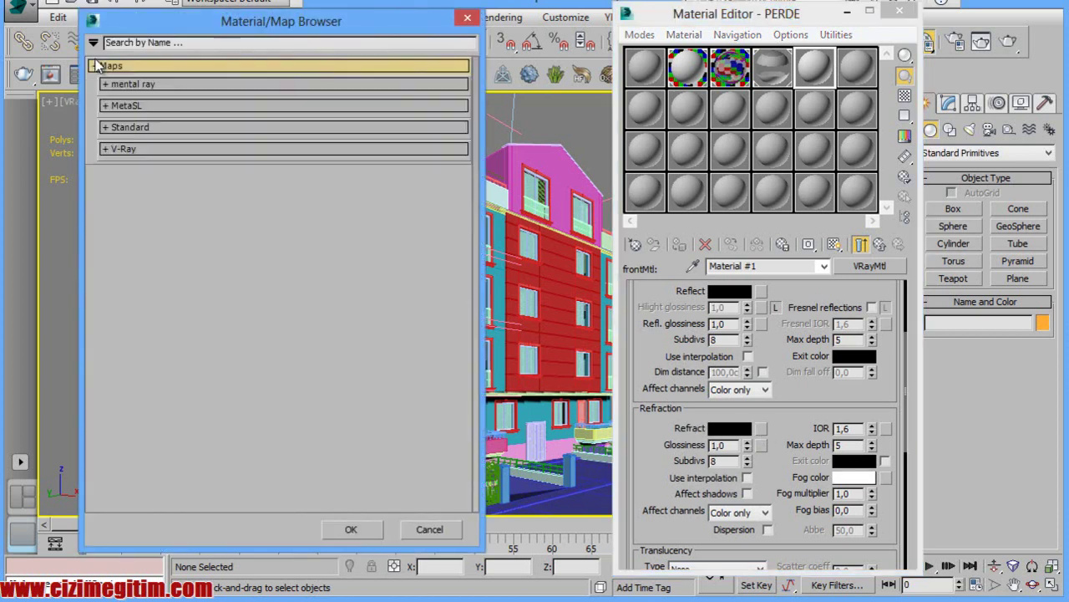
click(134, 126)
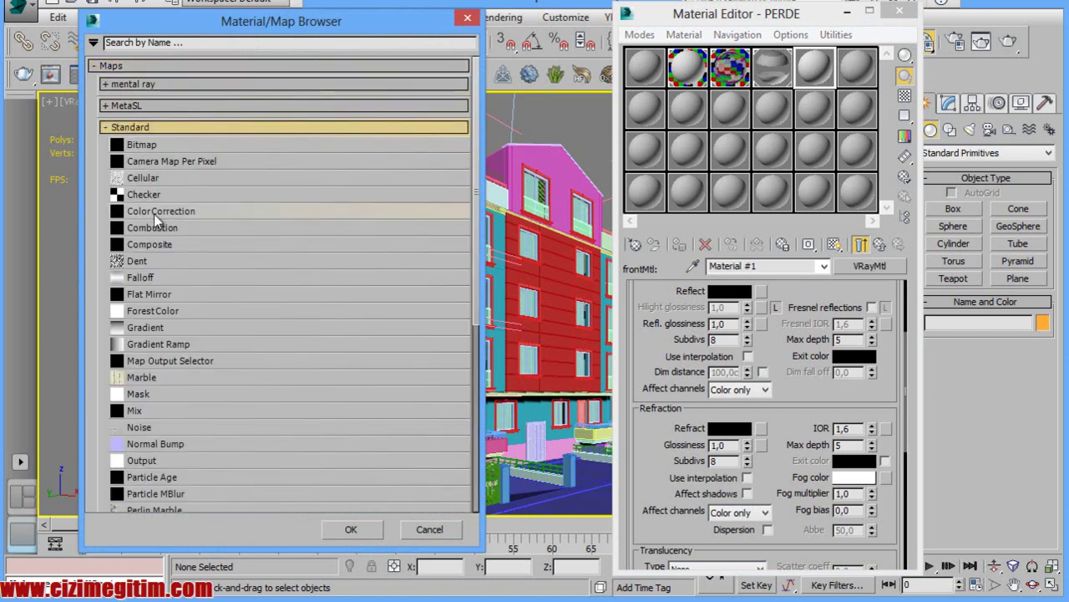
double_click(153, 279)
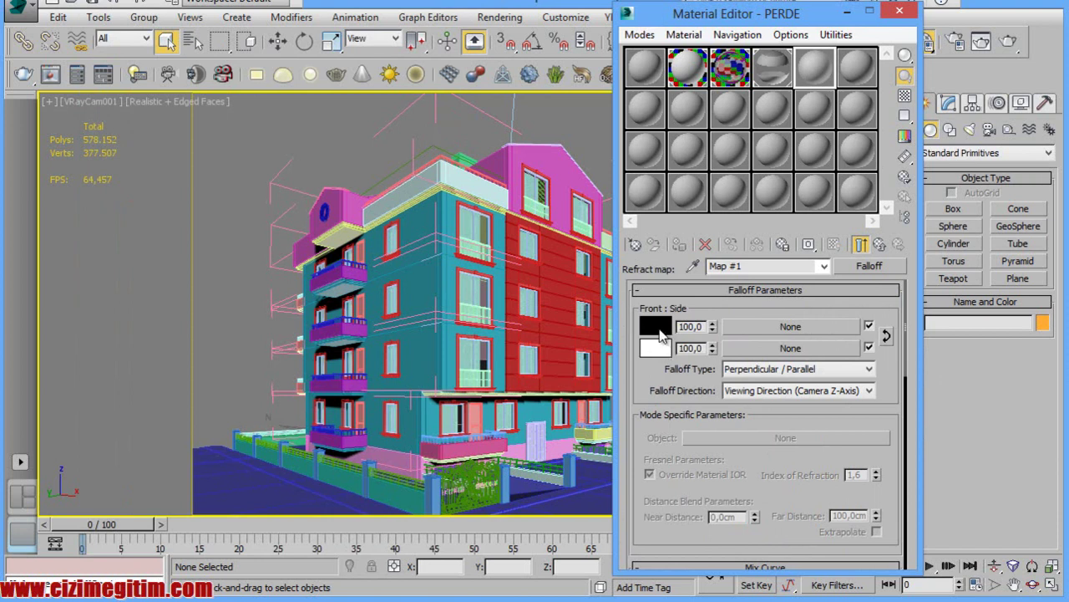
Swap the falloff colours so white is front and black is side, check the enlarged sample, and return to the front material
click(887, 336)
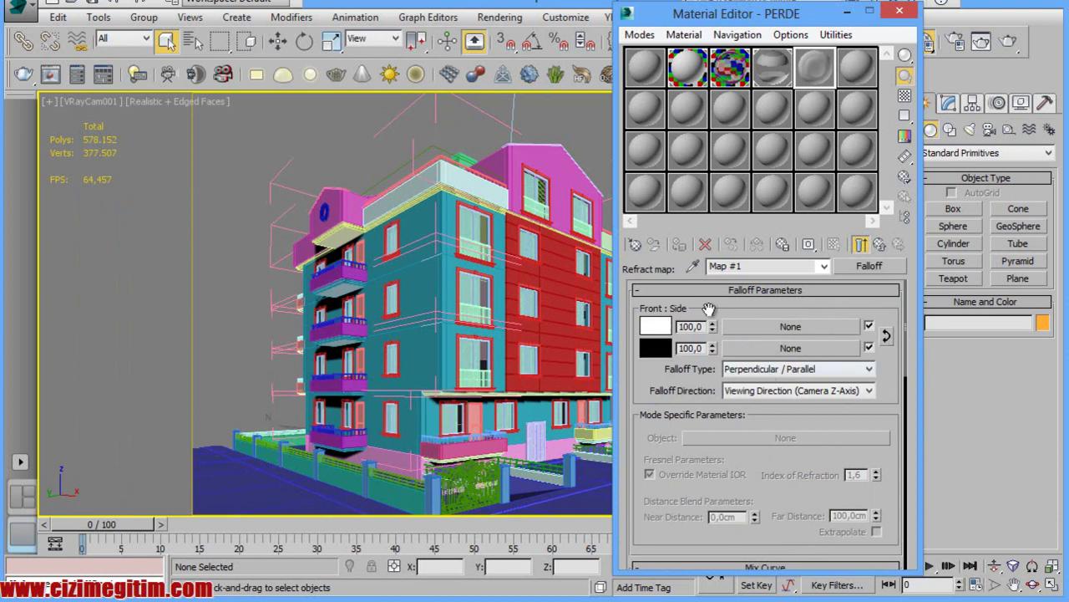
click(887, 337)
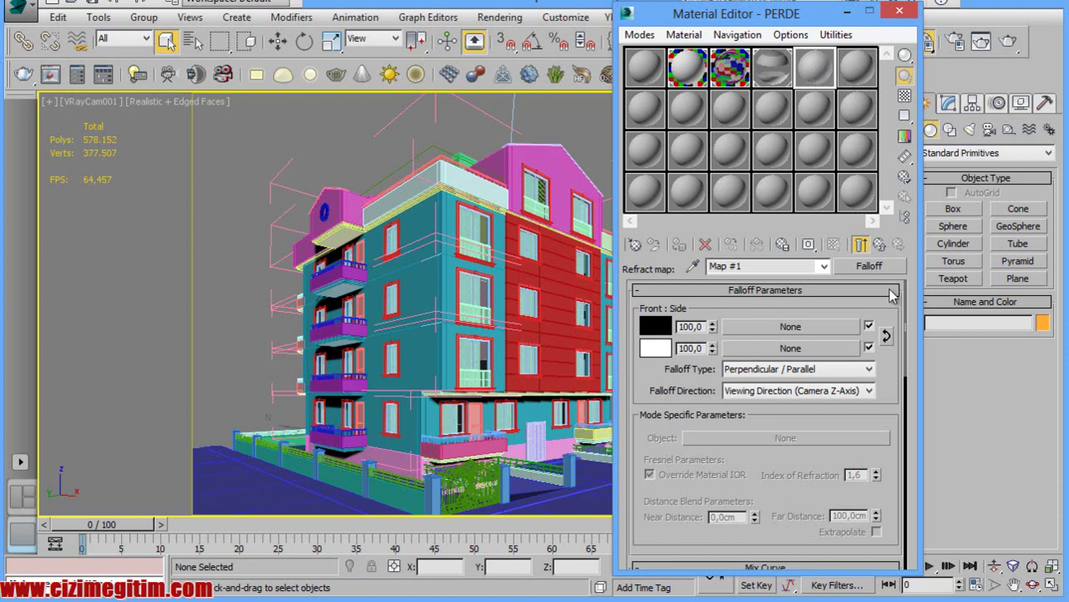
click(887, 337)
double_click(815, 68)
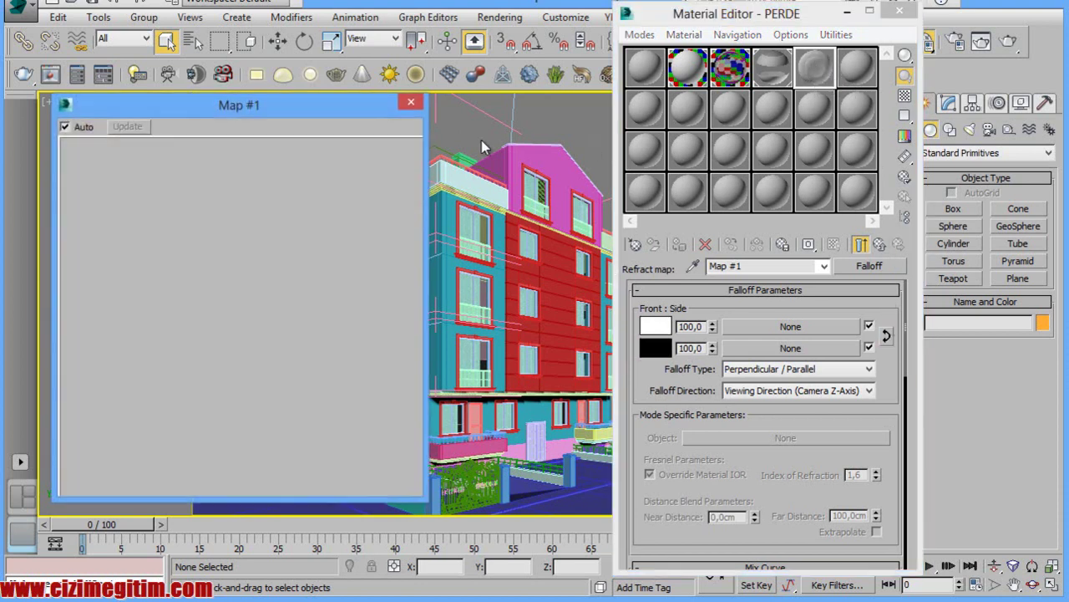
click(415, 104)
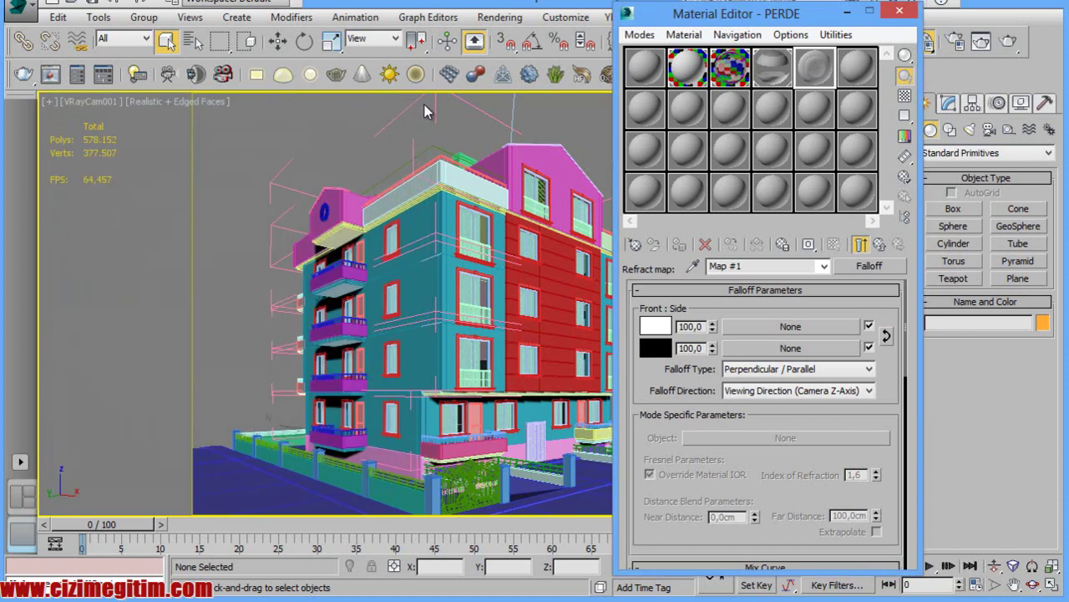
click(881, 245)
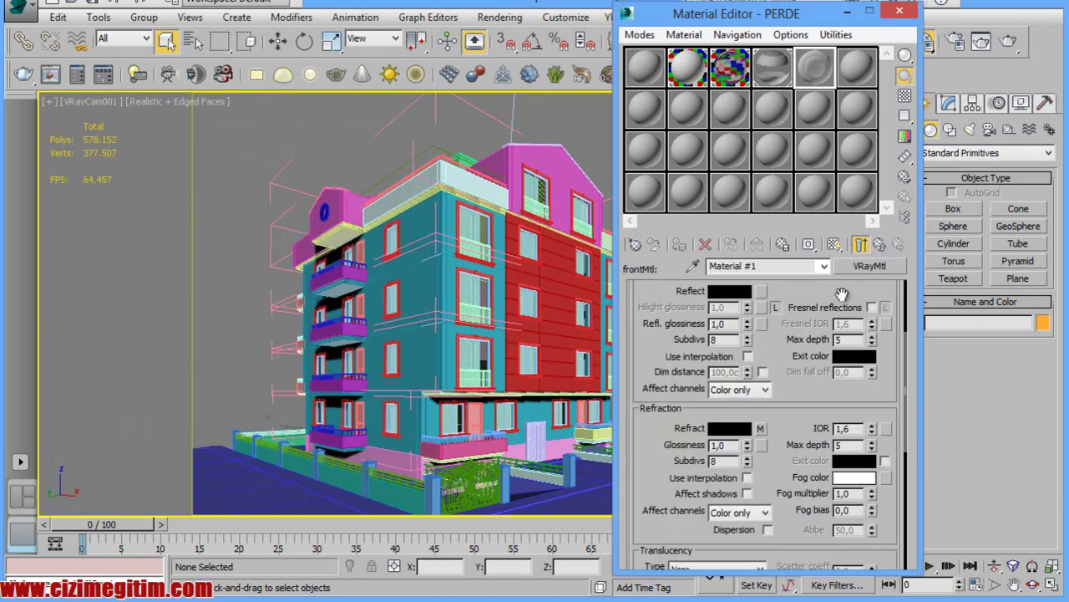
Enable Affect shadows for the front material's refraction and set its refraction IOR to 1,1
drag(651, 444, 658, 414)
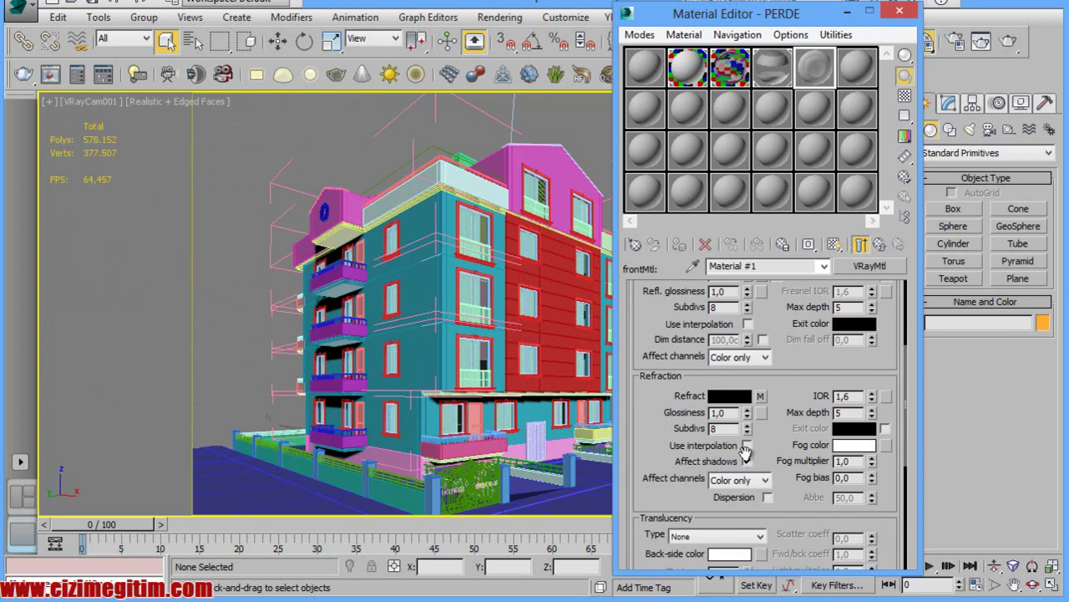
scroll(684, 451, down, 1)
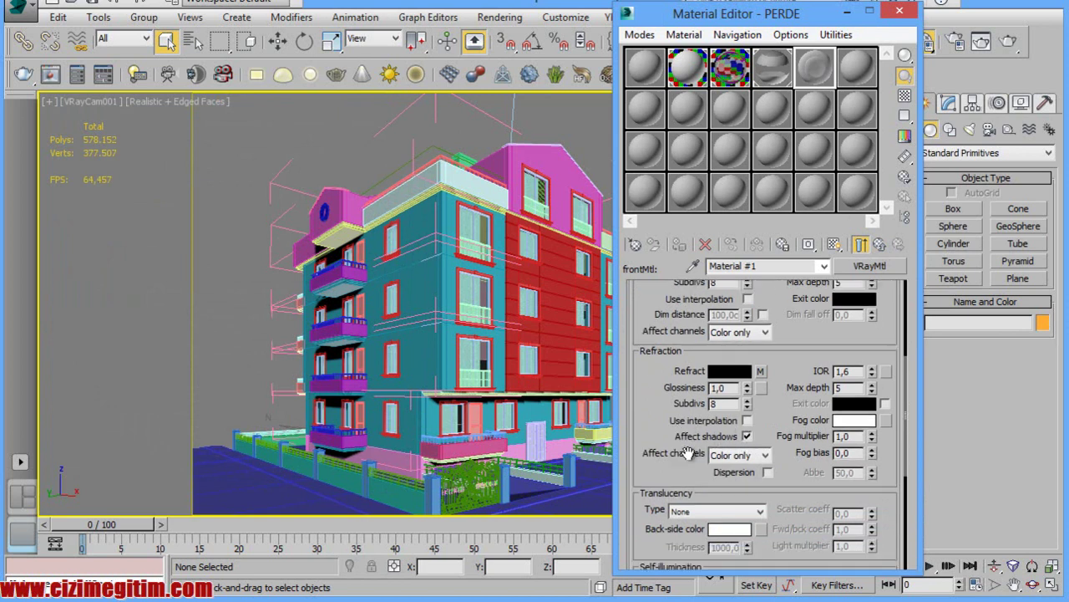
click(846, 370)
click(844, 386)
Examine the front material's BRDF and Options settings, and return to the two-sided PERDE material
drag(663, 435, 667, 393)
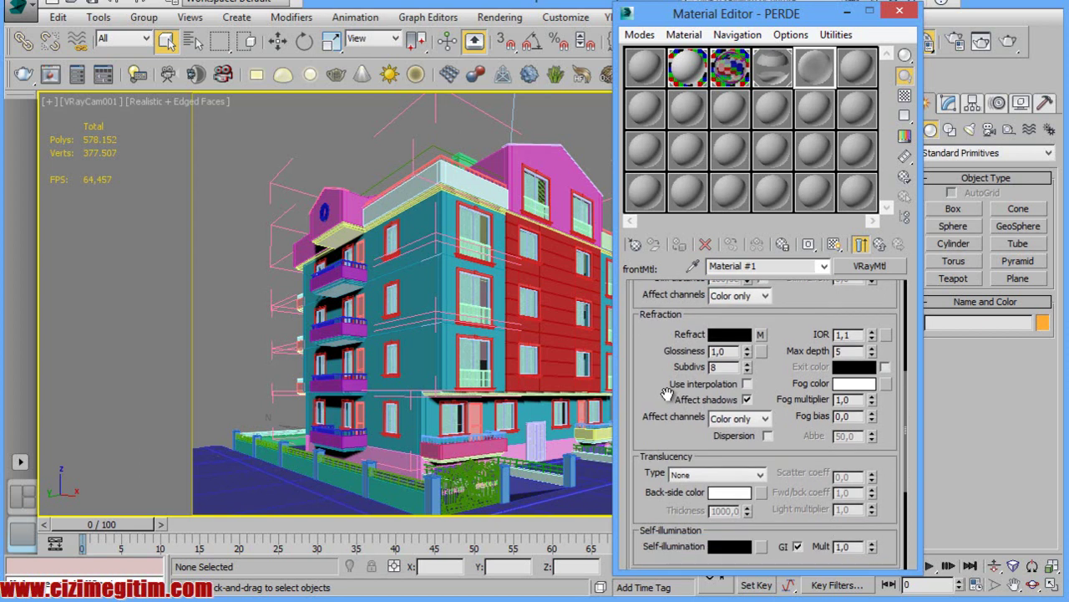
scroll(673, 451, down, 5)
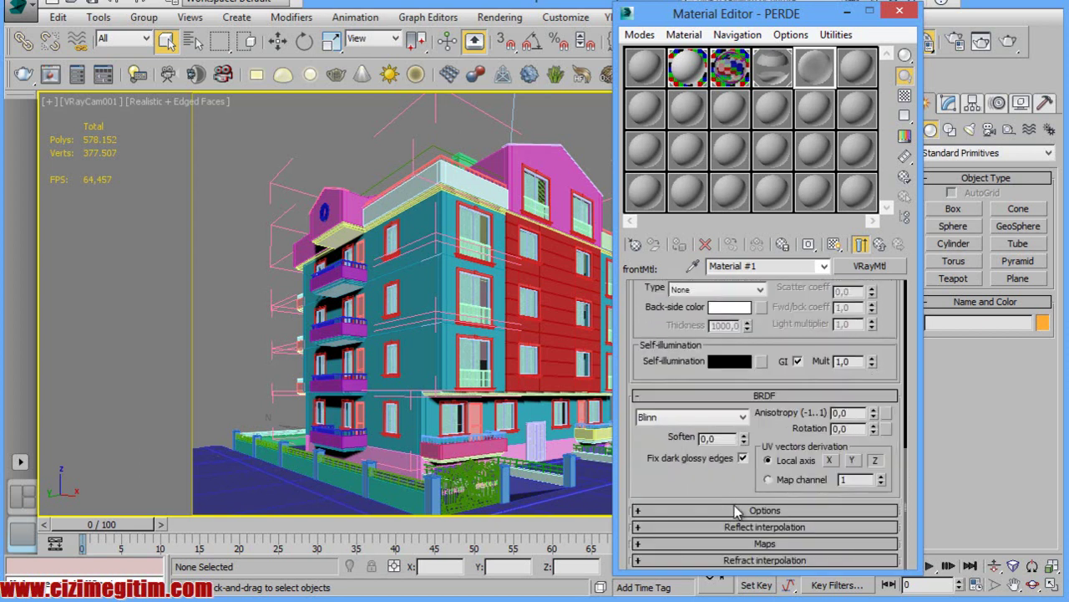
scroll(708, 510, down, 4)
click(781, 464)
scroll(673, 489, up, 1)
scroll(668, 439, down, 1)
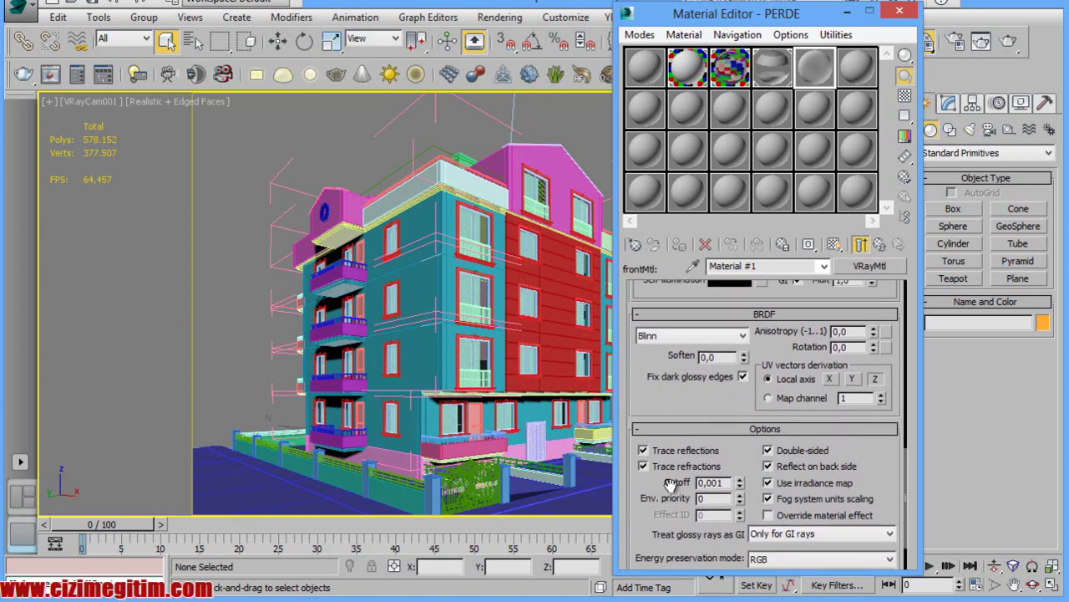
scroll(748, 452, up, 10)
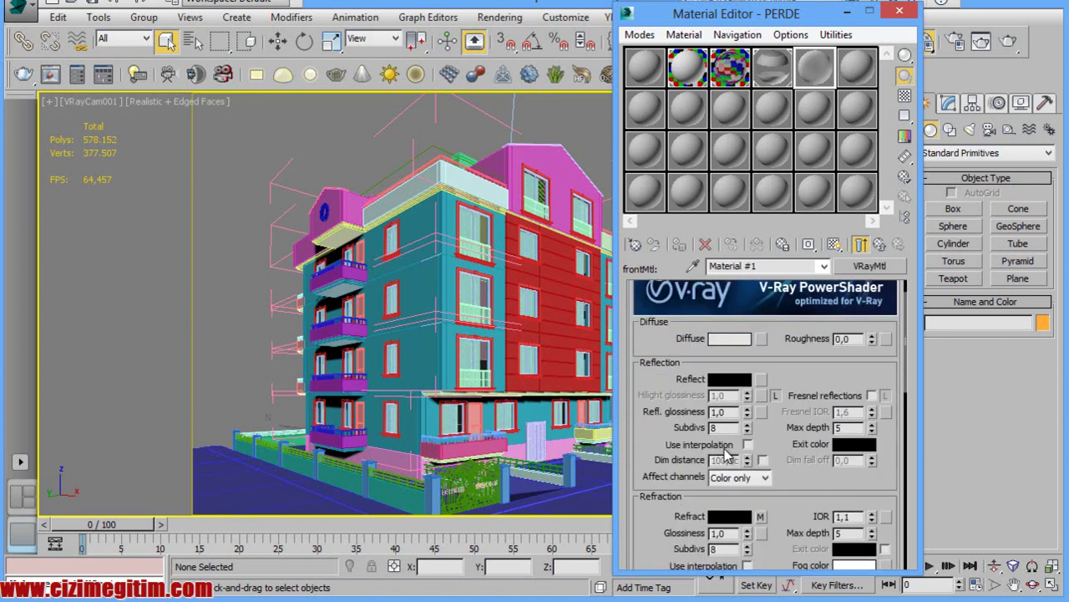
click(876, 245)
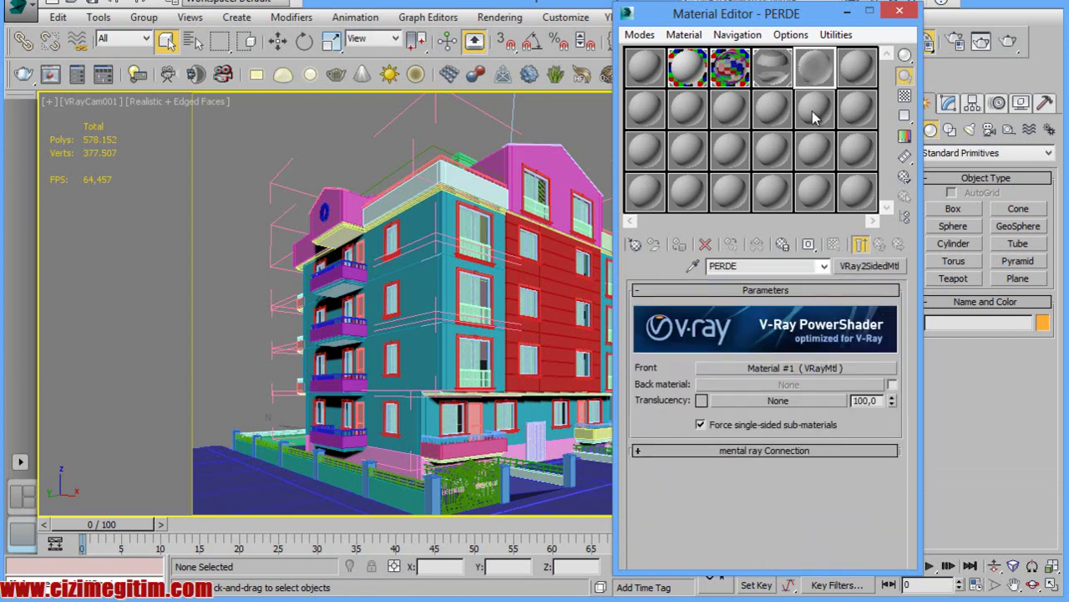
Turn on the checkered sample background for PERDE and inspect the material in an enlarged preview
click(905, 97)
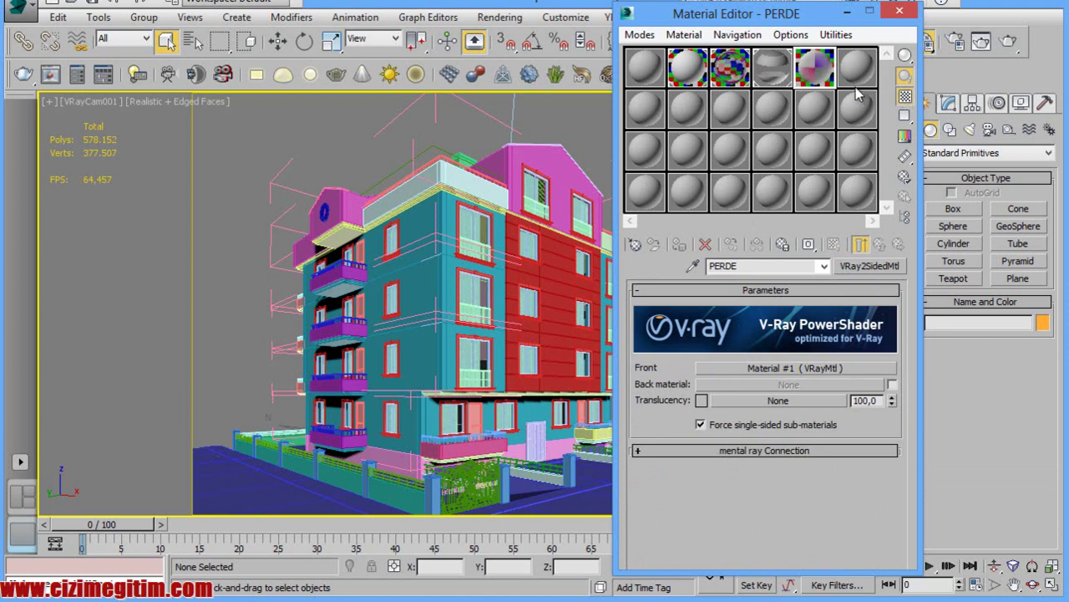
double_click(815, 79)
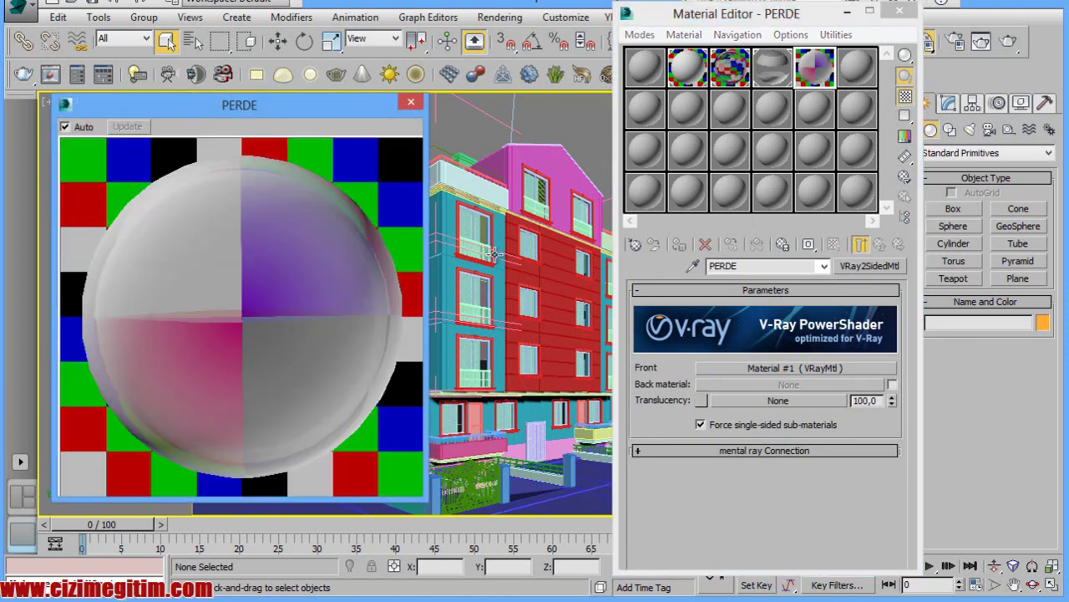
click(413, 108)
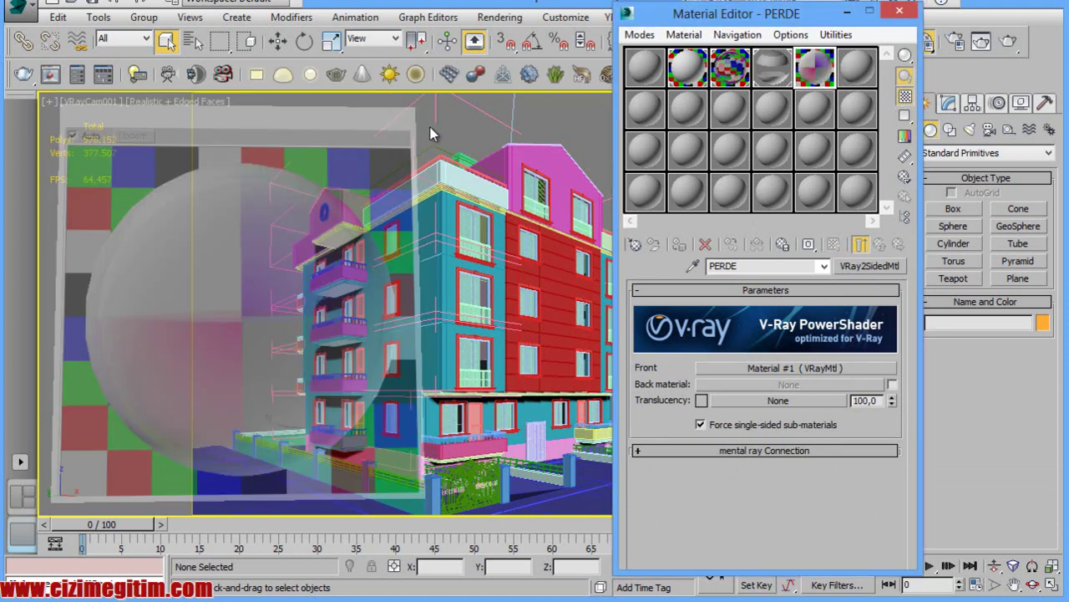
Include groups in the scene selection list and find and select the perde group by name
click(465, 285)
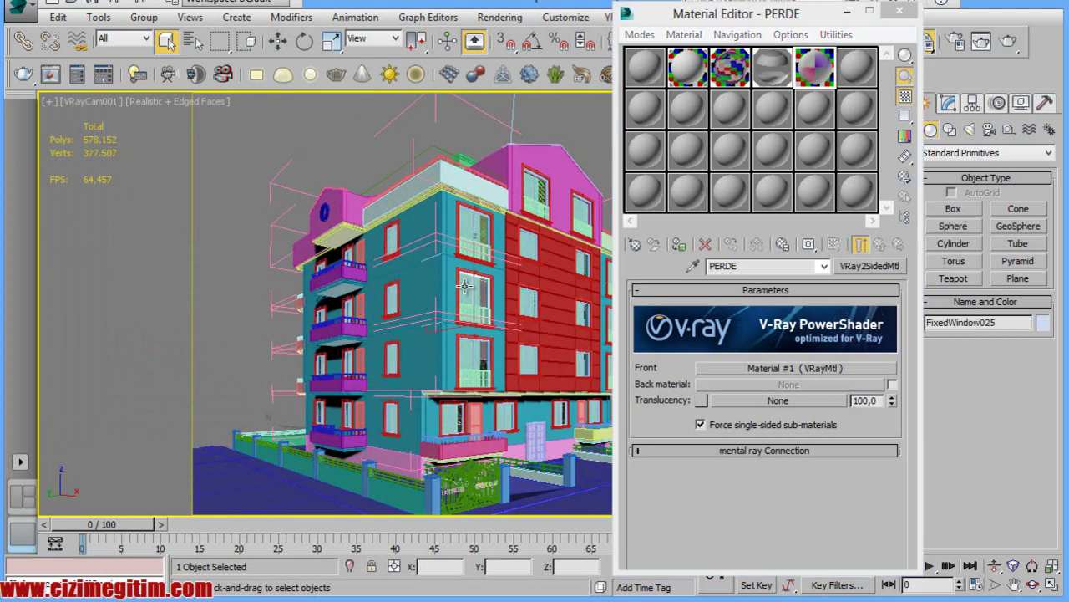
click(472, 230)
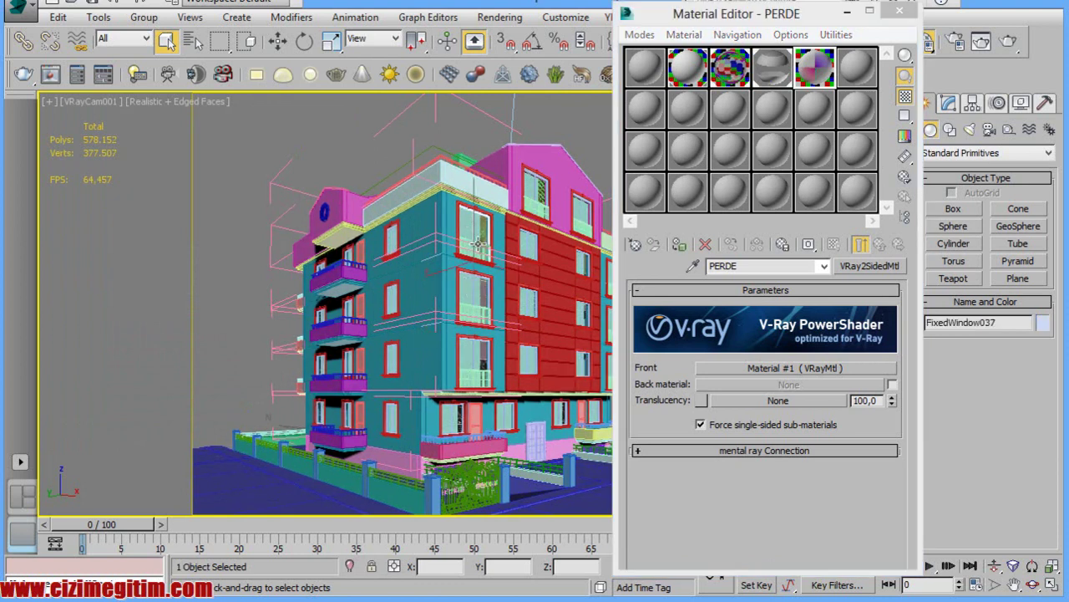
key(h)
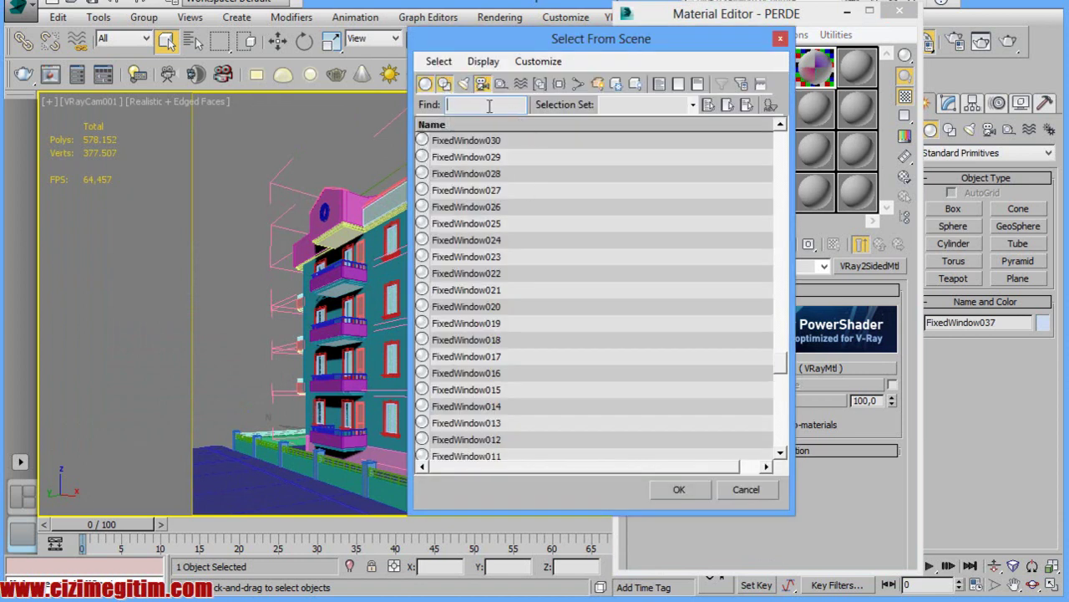
text(PER)
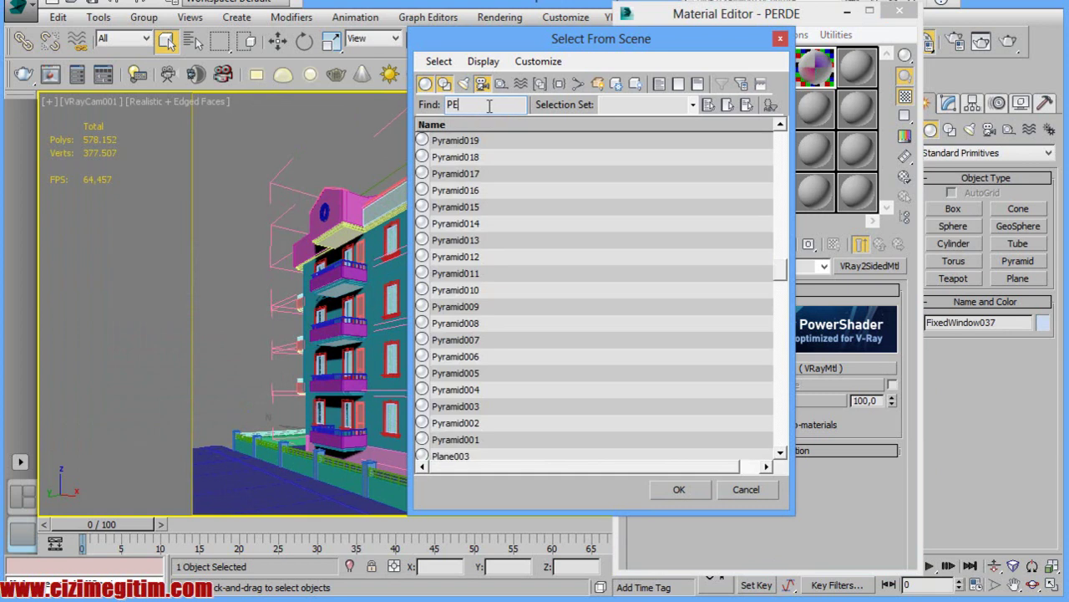
click(540, 84)
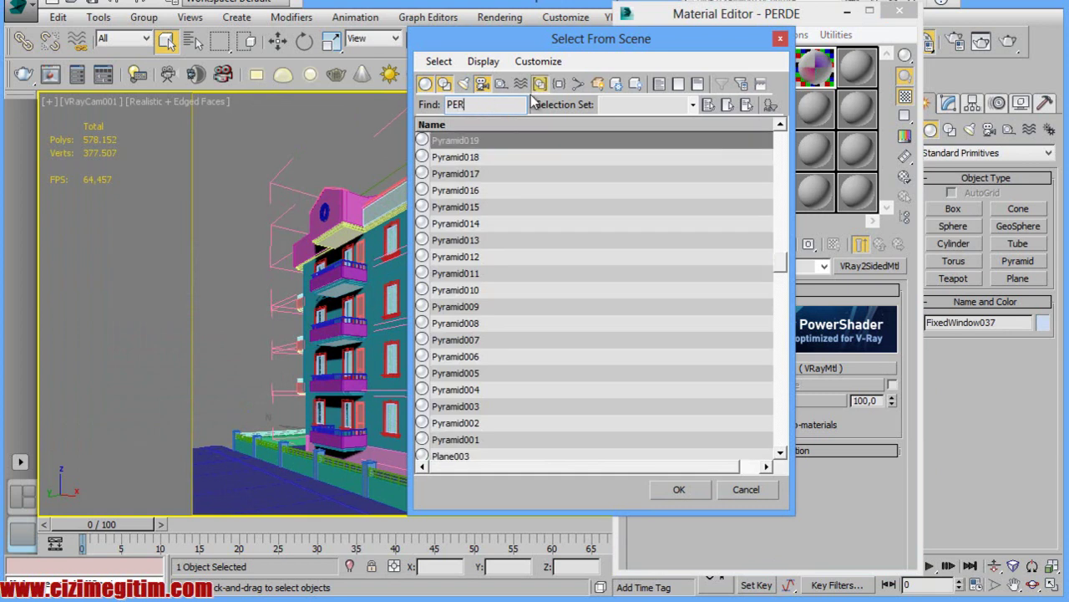
drag(475, 107, 426, 112)
text(per)
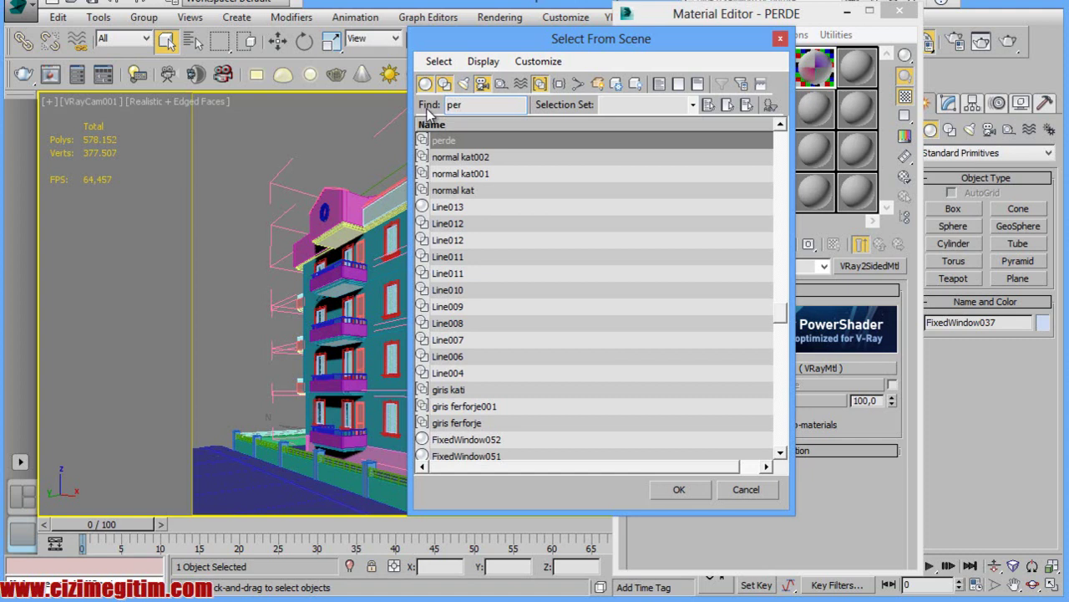
double_click(462, 142)
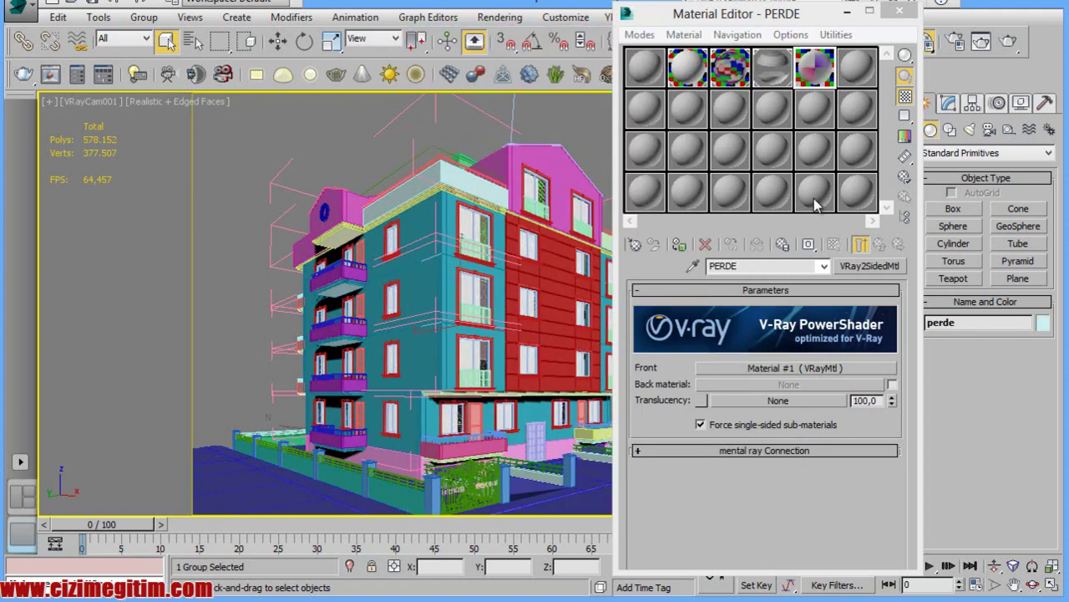
Isolate the perde group from the rest of the building and open the group for editing its curtains
click(899, 11)
click(948, 103)
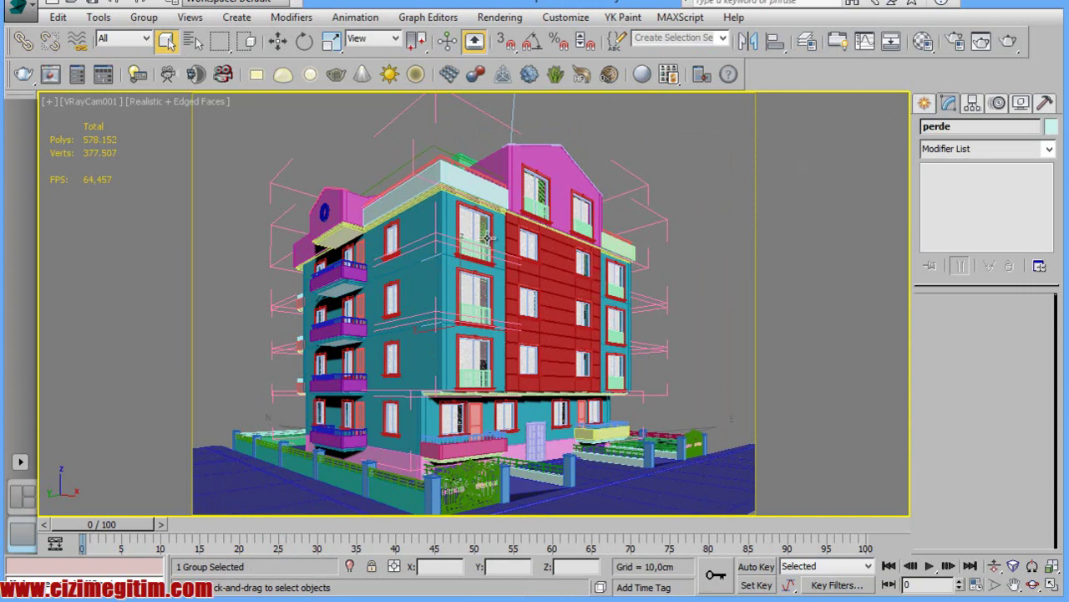
right_click(713, 249)
click(765, 186)
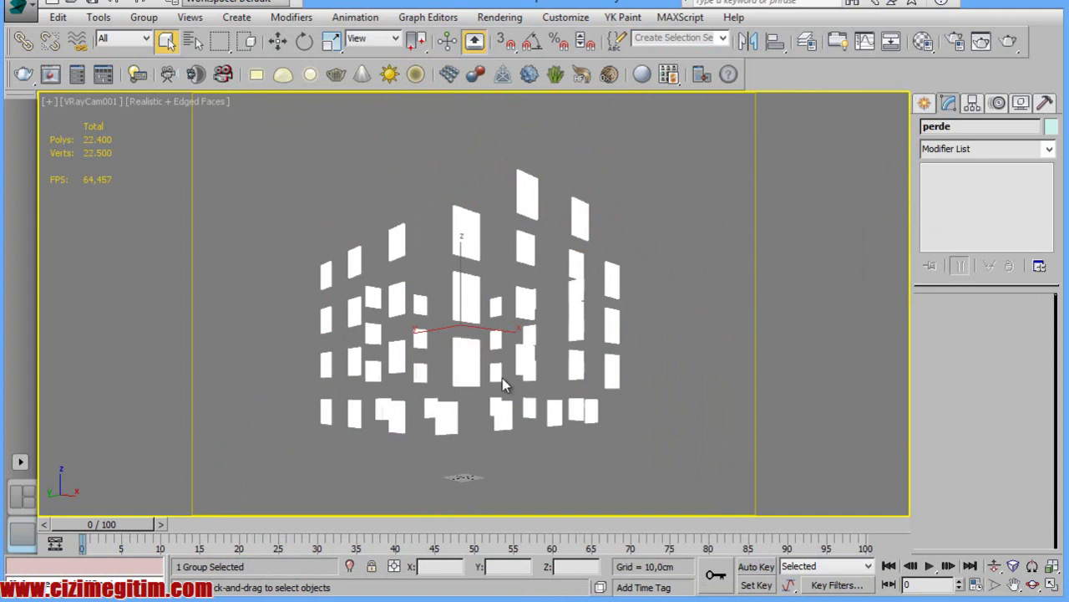
click(132, 20)
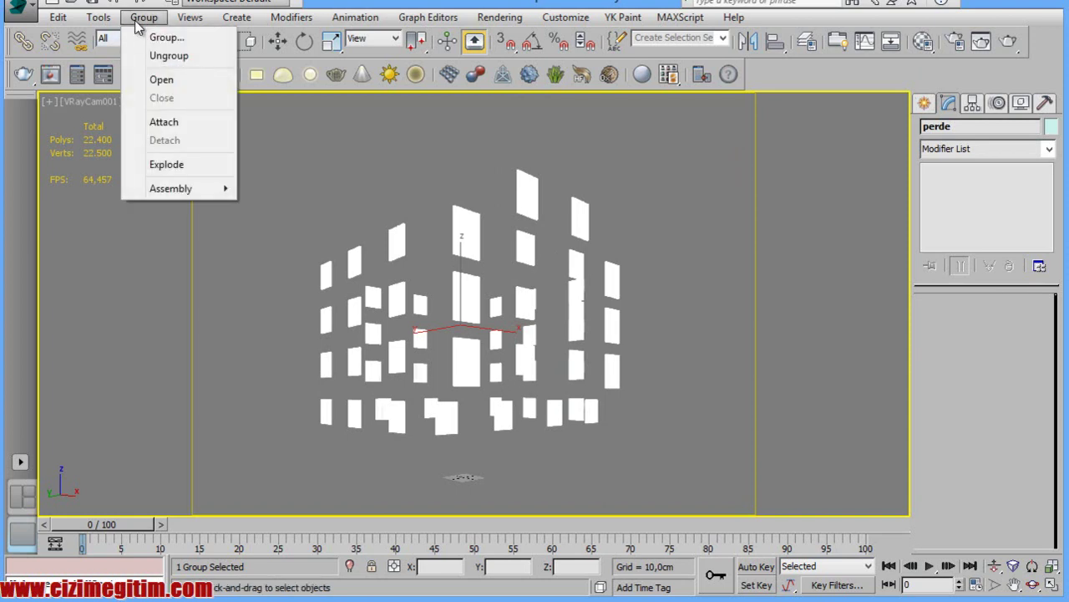
click(169, 80)
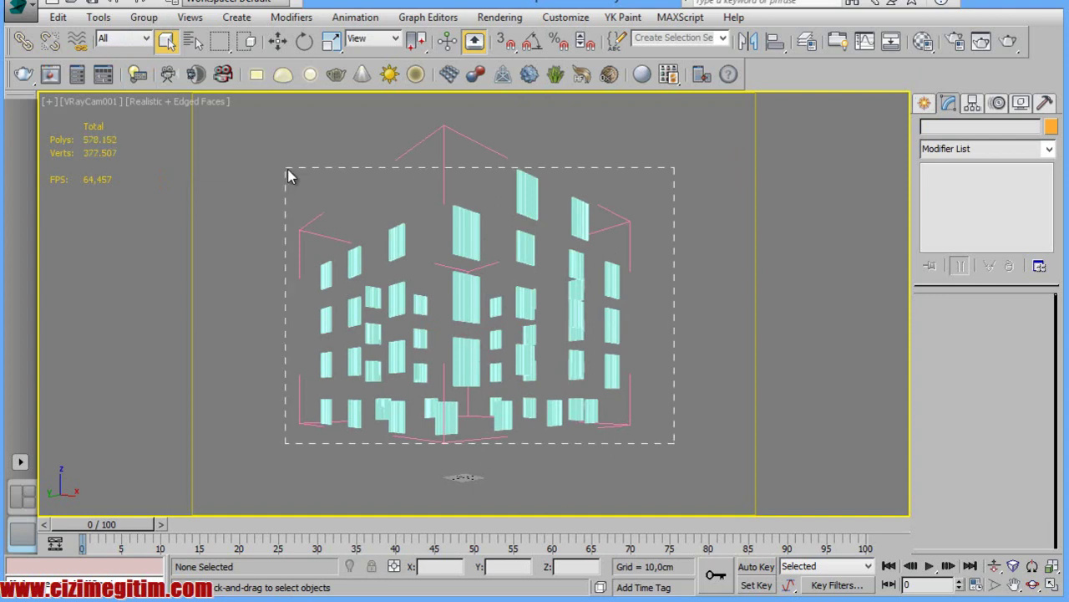
Select all the isolated curtains, assign the PERDE material to them, and clear the selection
drag(289, 172, 288, 172)
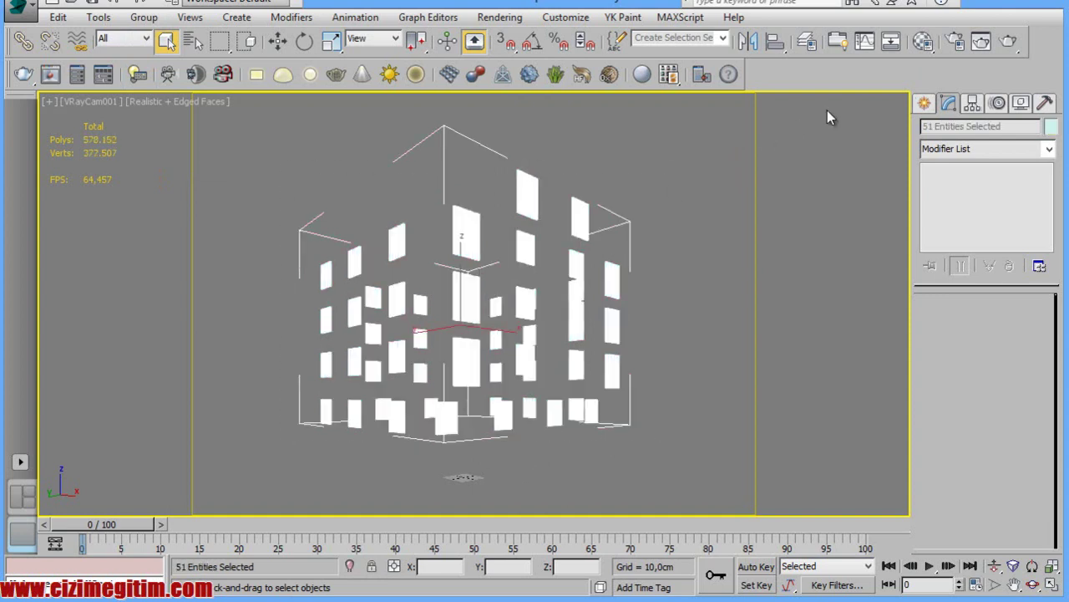
key(m)
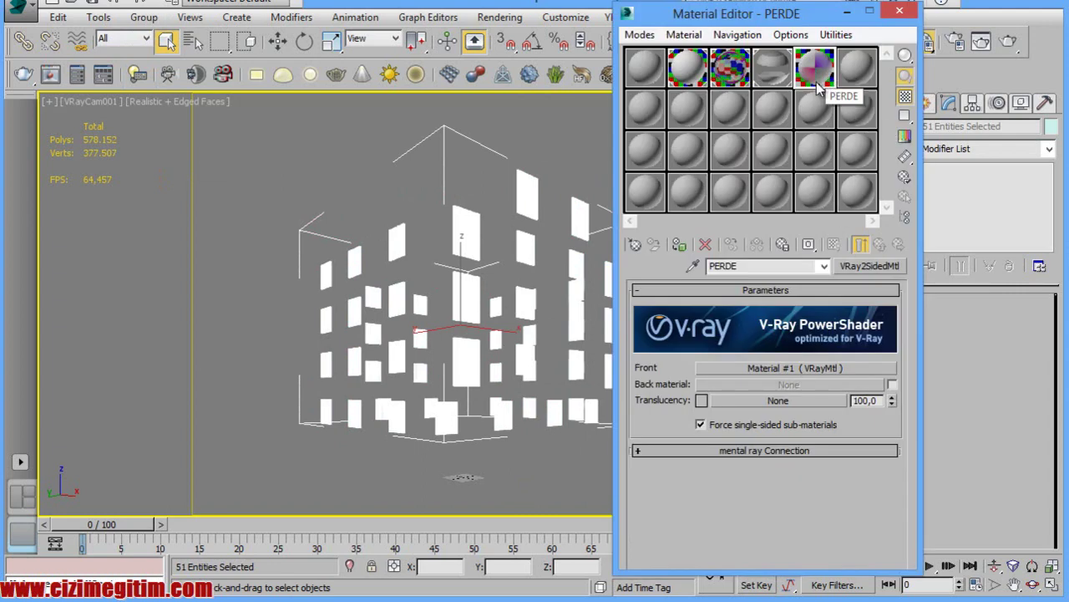
click(680, 244)
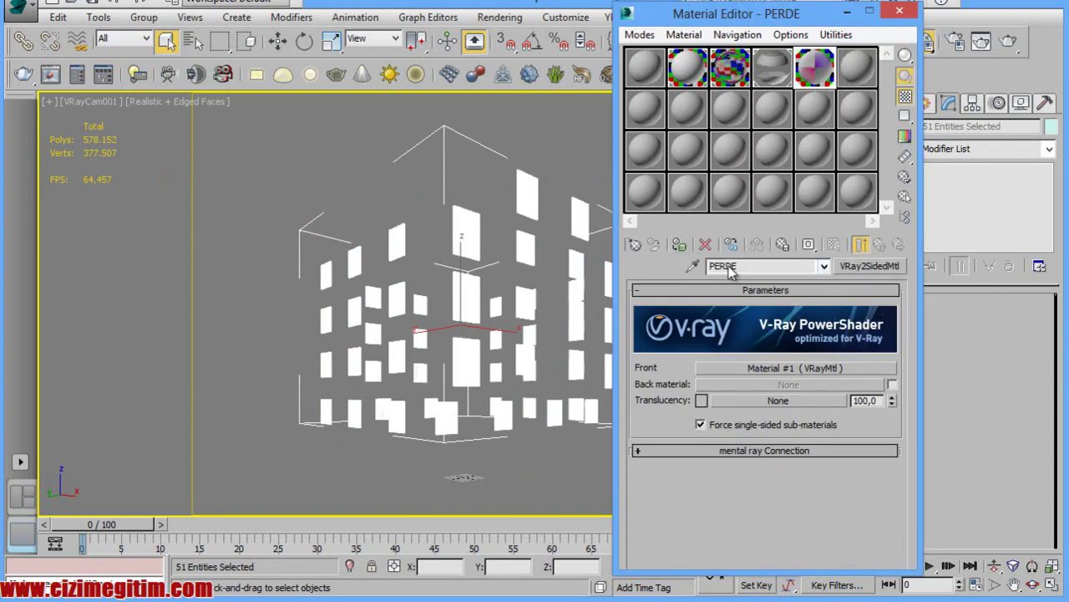
click(399, 452)
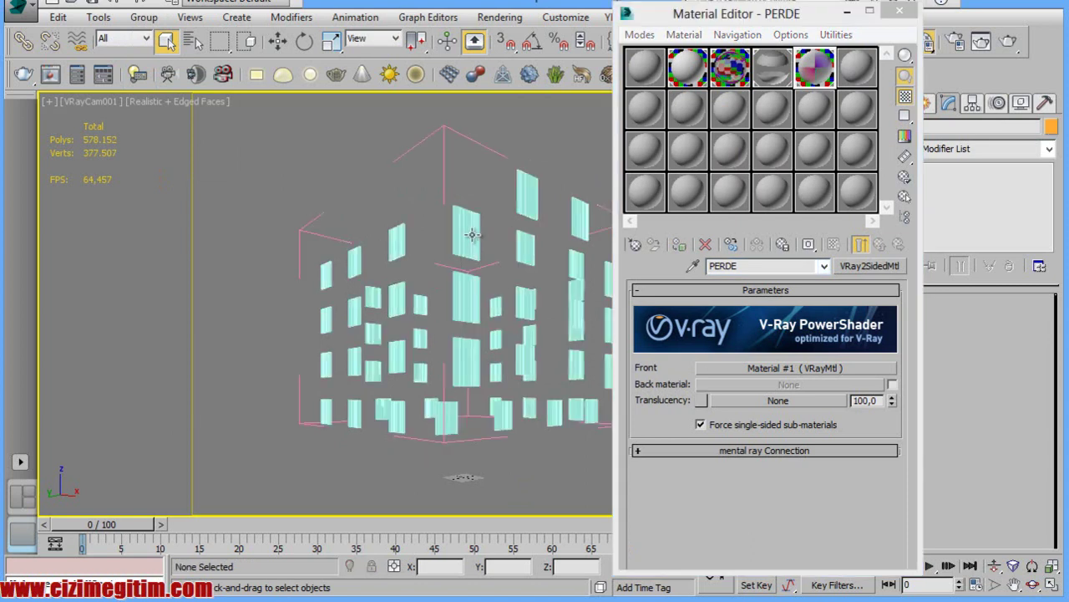
Switch to the perspective view and add a UVW Map modifier above Extrude on the large upper curtain perde004
key(p)
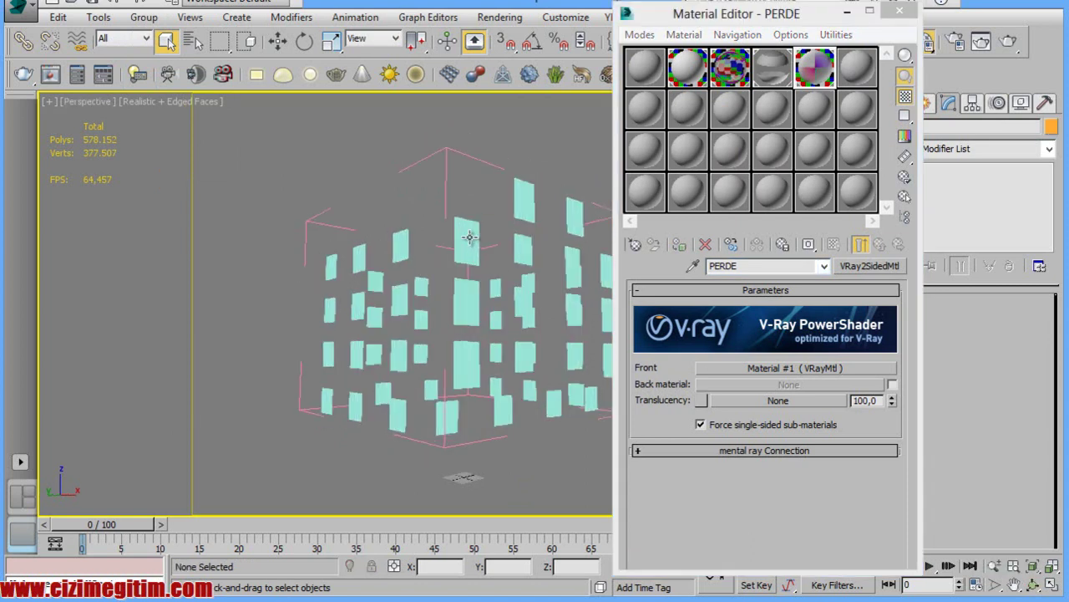
click(471, 236)
key(z)
scroll(455, 243, down, 5)
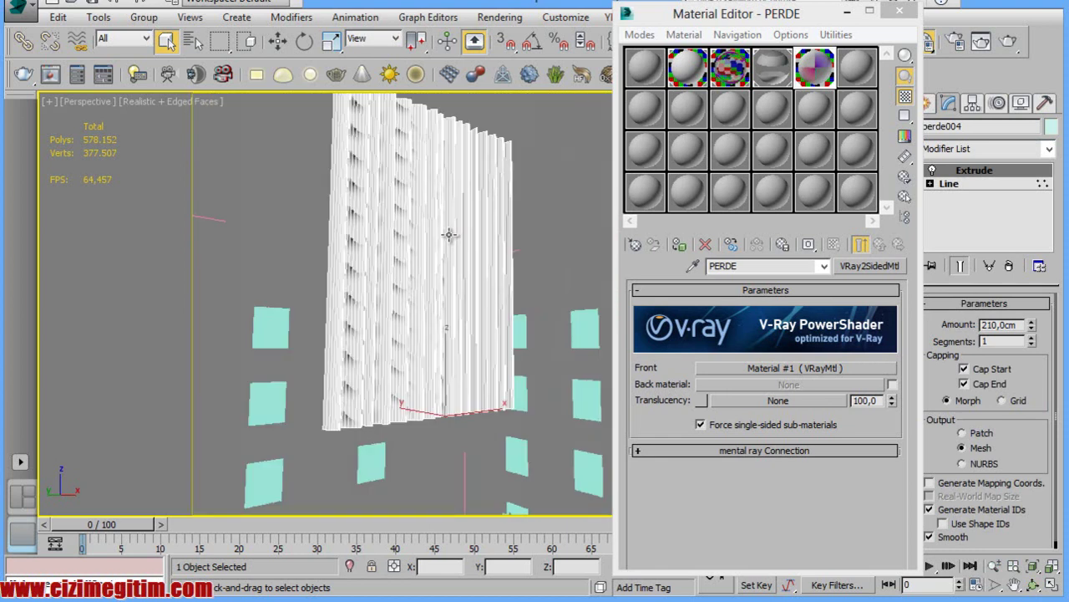
click(1028, 586)
drag(477, 335, 802, 377)
scroll(452, 311, up, 3)
scroll(393, 351, down, 4)
drag(440, 378, 393, 310)
right_click(416, 307)
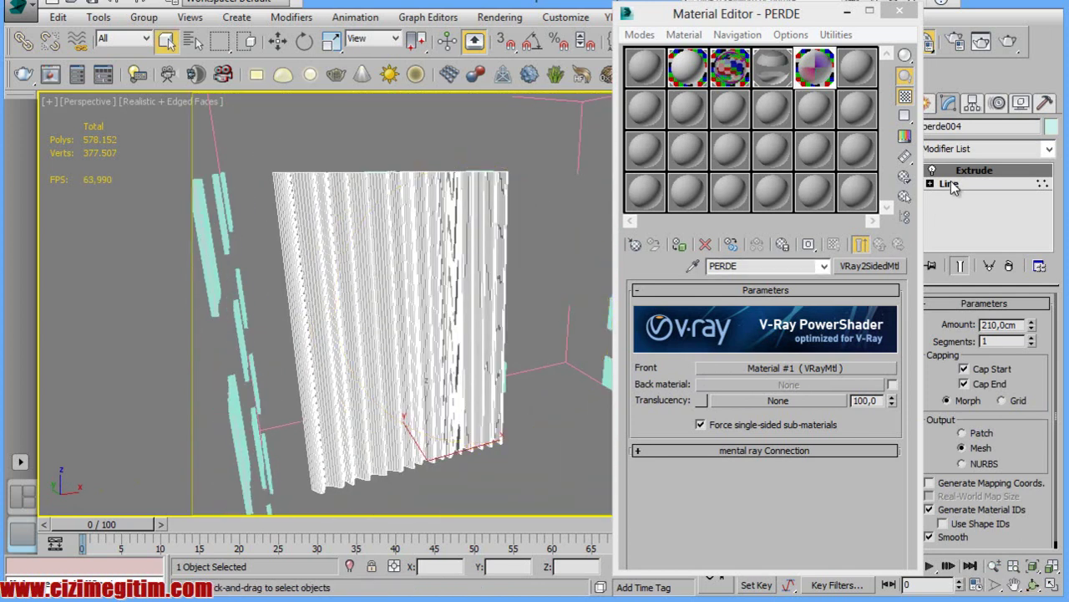
click(969, 150)
key(u)
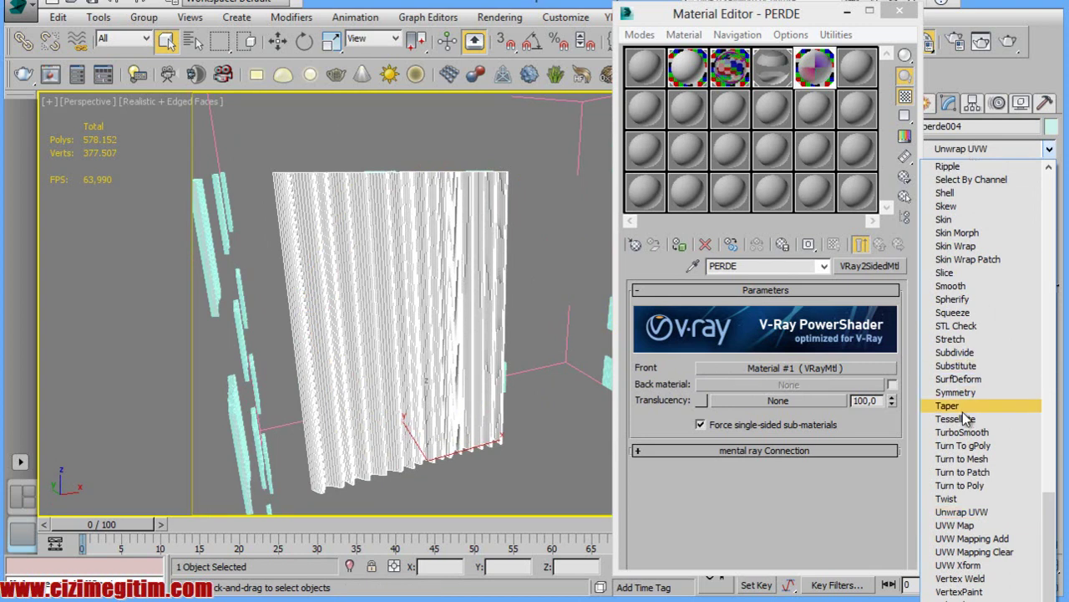
click(957, 525)
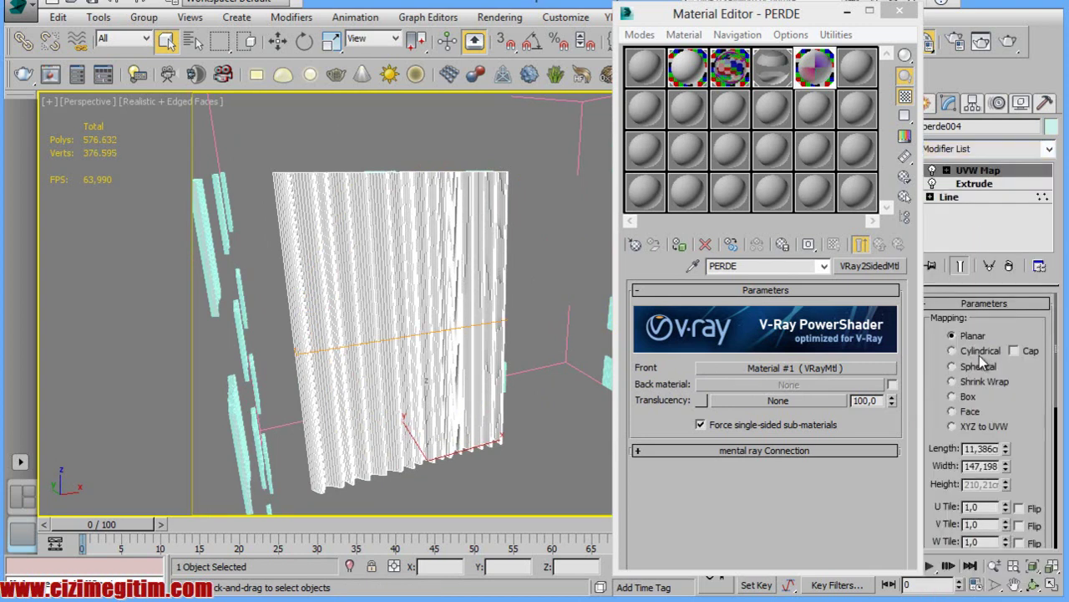
Examine the other curtains by selecting them one at a time and checking which modifiers each has
click(458, 165)
scroll(426, 173, up, 6)
middle_drag(410, 179, 410, 201)
scroll(410, 200, down, 6)
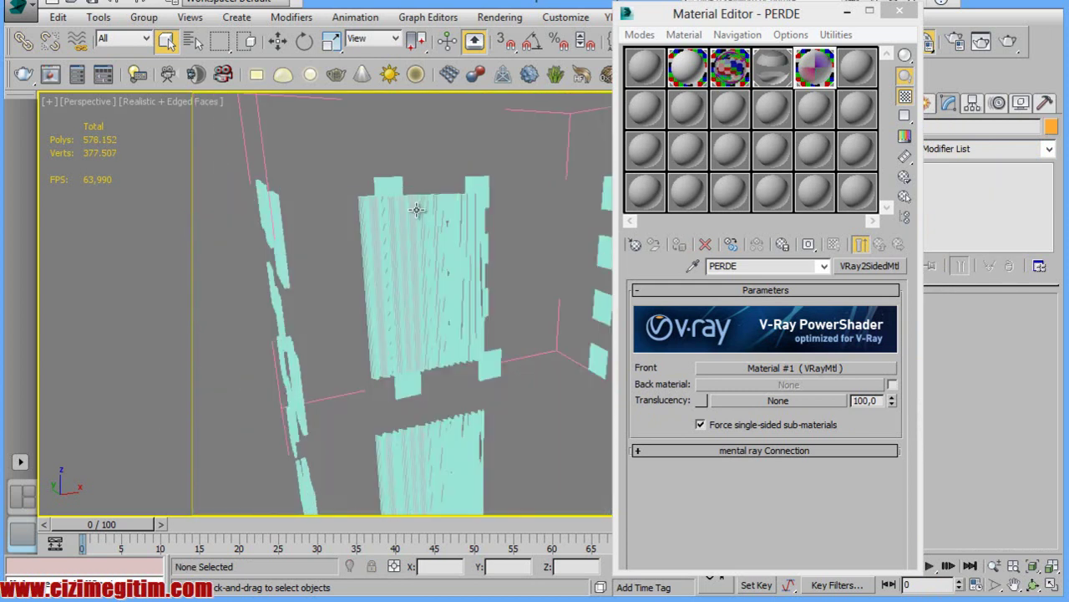
click(899, 11)
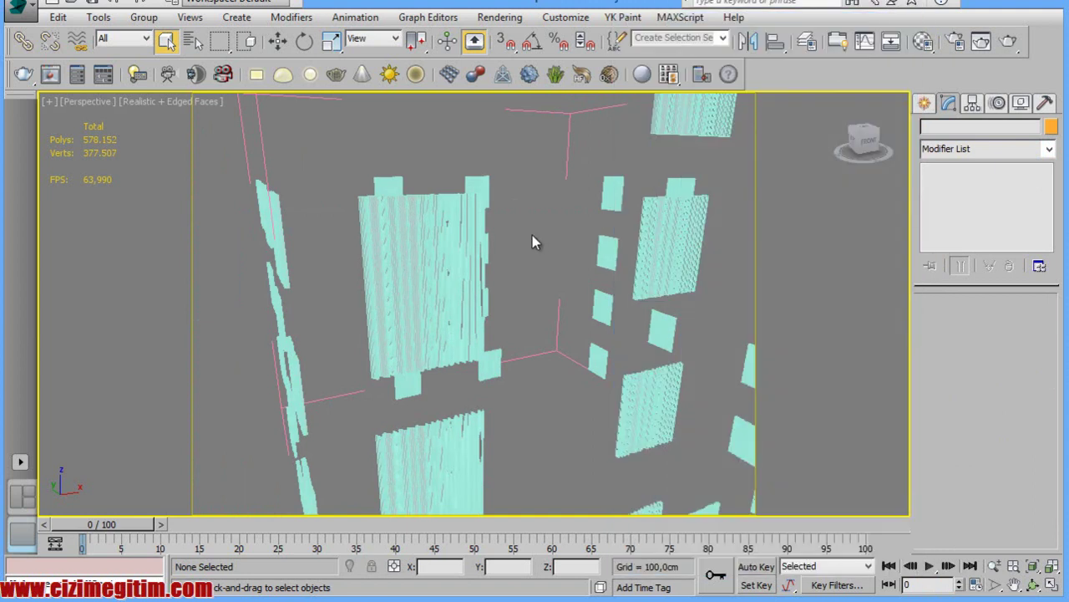
click(660, 224)
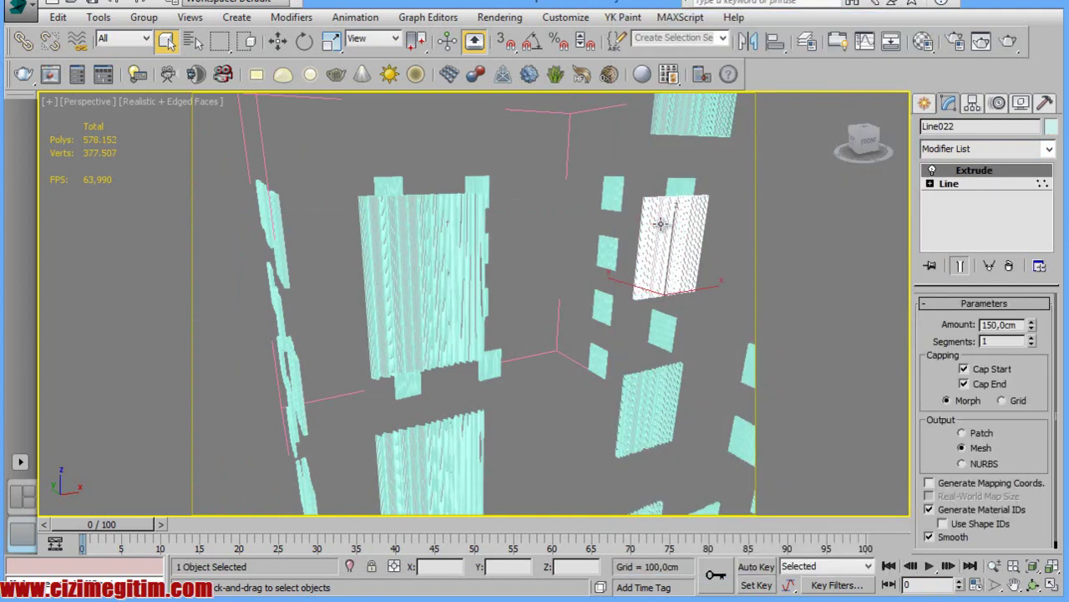
click(492, 280)
click(461, 472)
click(661, 421)
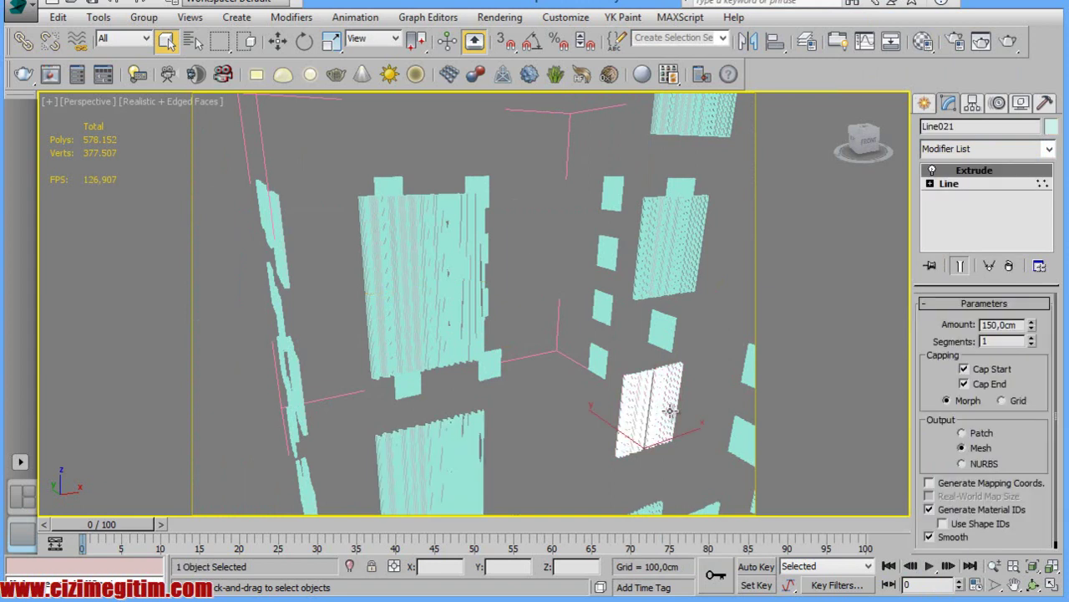
click(680, 232)
middle_drag(680, 231, 501, 292)
Copy the UVW Map modifier from perde004 and paste it above Extrude on the mid-sized curtain Line022
click(226, 299)
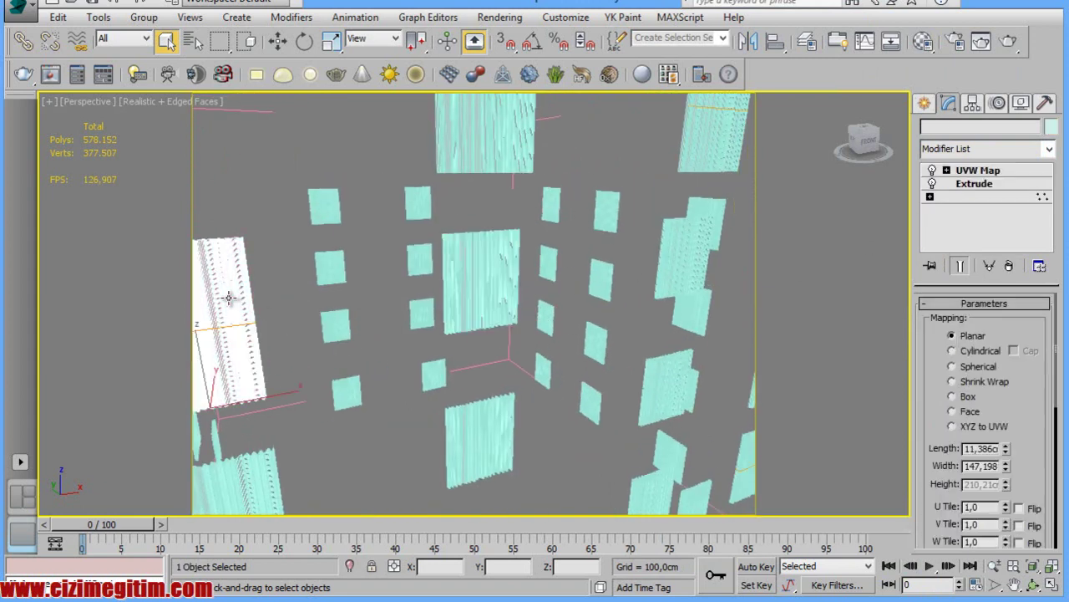
right_click(991, 171)
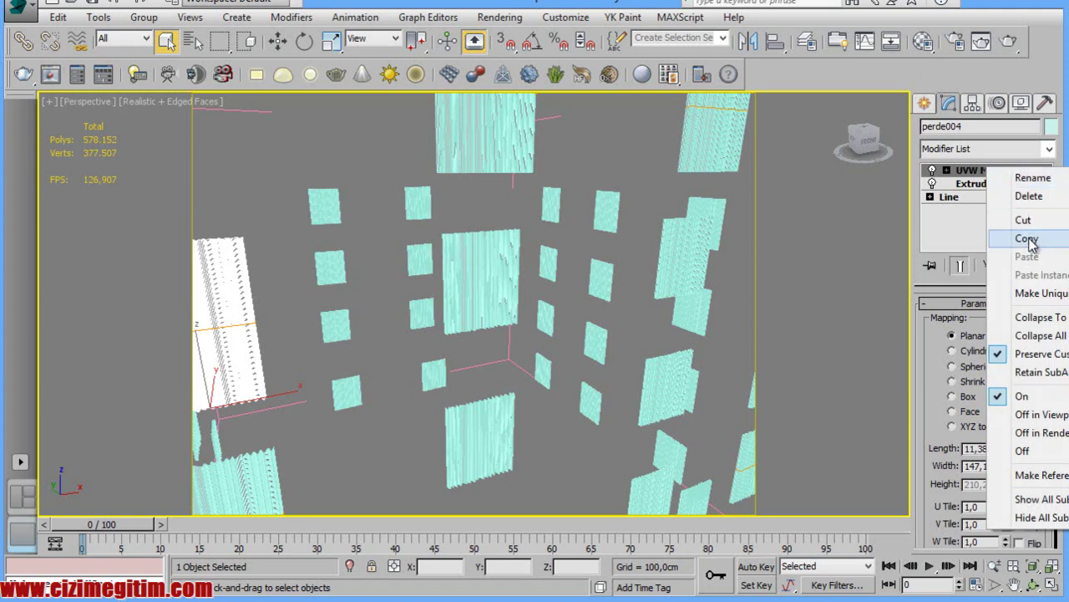
click(1027, 238)
click(496, 269)
right_click(990, 172)
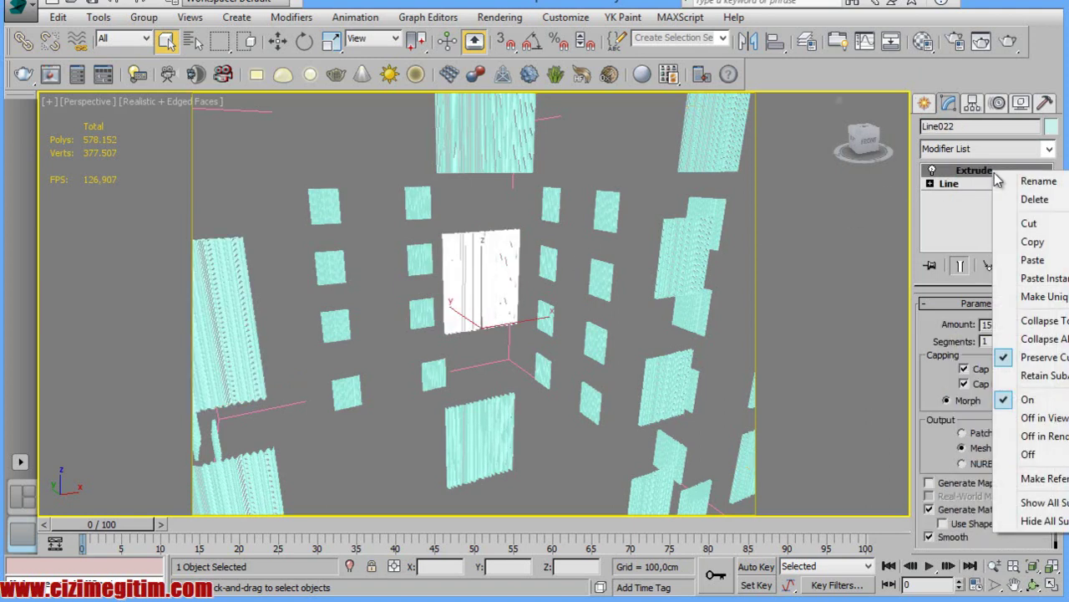
click(1032, 260)
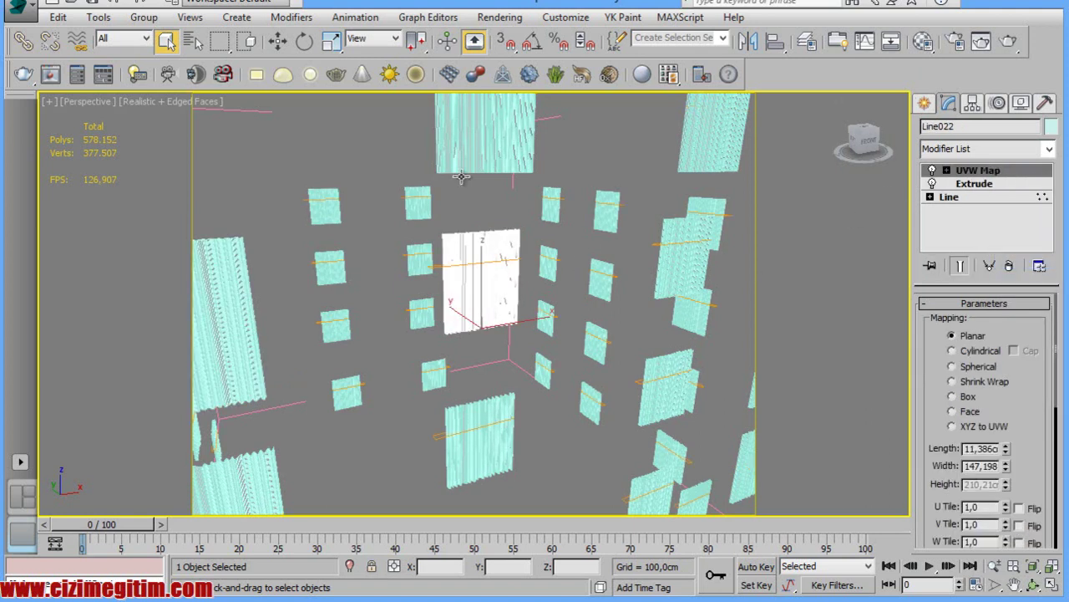
Check the large upper curtain and the small neighbouring curtains for the UVW Map modifier, and clear the selection
click(482, 144)
click(602, 281)
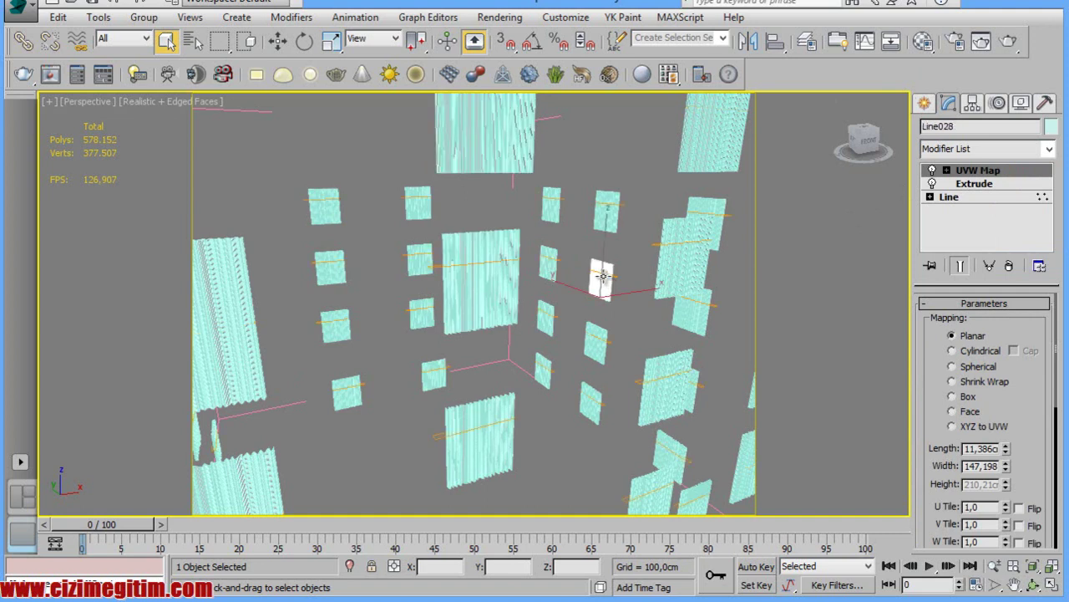
click(603, 238)
click(553, 203)
click(558, 264)
click(547, 322)
click(610, 396)
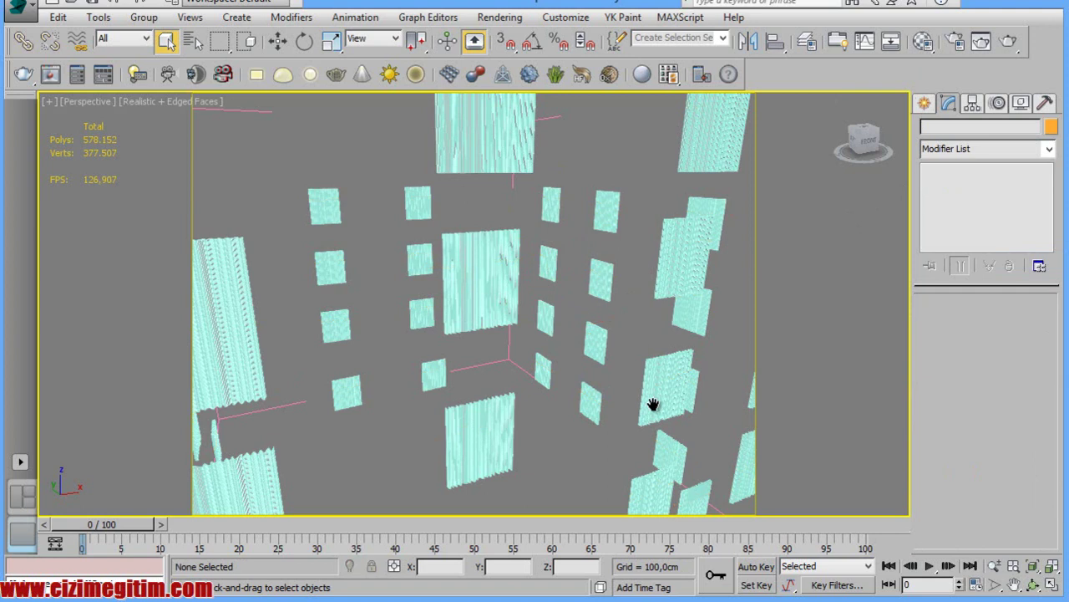
Check the ground-floor curtain and the narrow curtains on the building's left facade for the UVW Map modifier
scroll(592, 339, down, 10)
scroll(524, 327, up, 4)
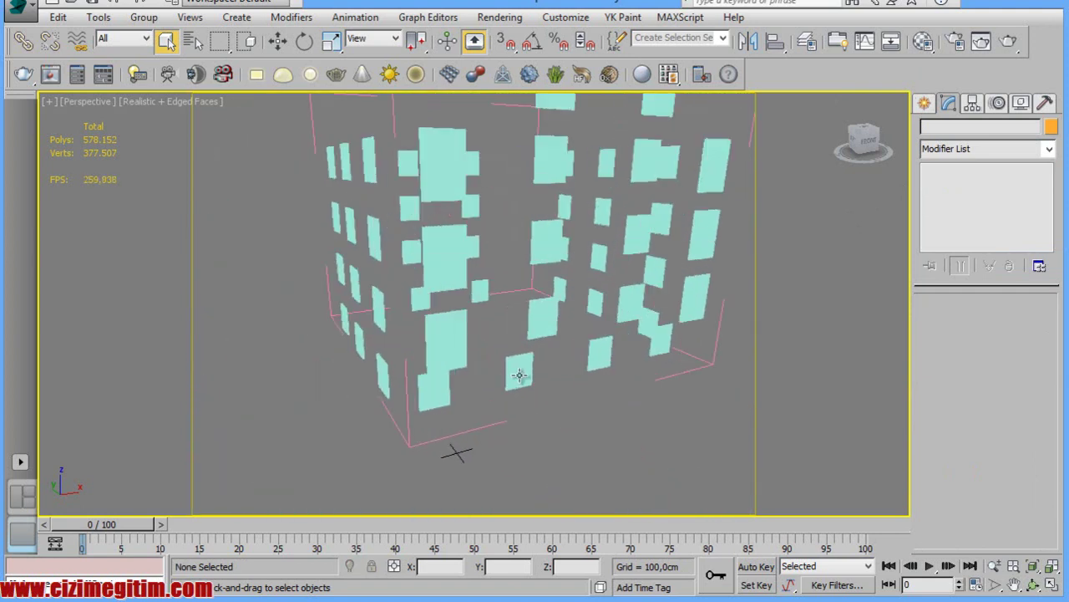
click(516, 380)
click(399, 374)
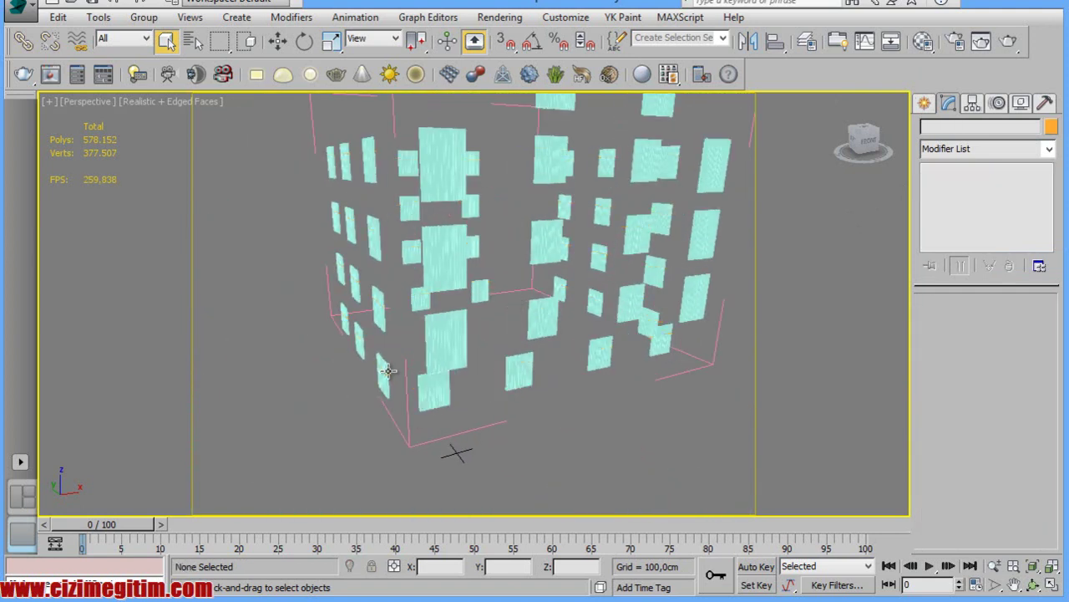
click(374, 320)
click(382, 386)
click(358, 338)
click(349, 224)
click(338, 170)
click(329, 166)
click(337, 217)
click(333, 267)
click(340, 275)
click(346, 316)
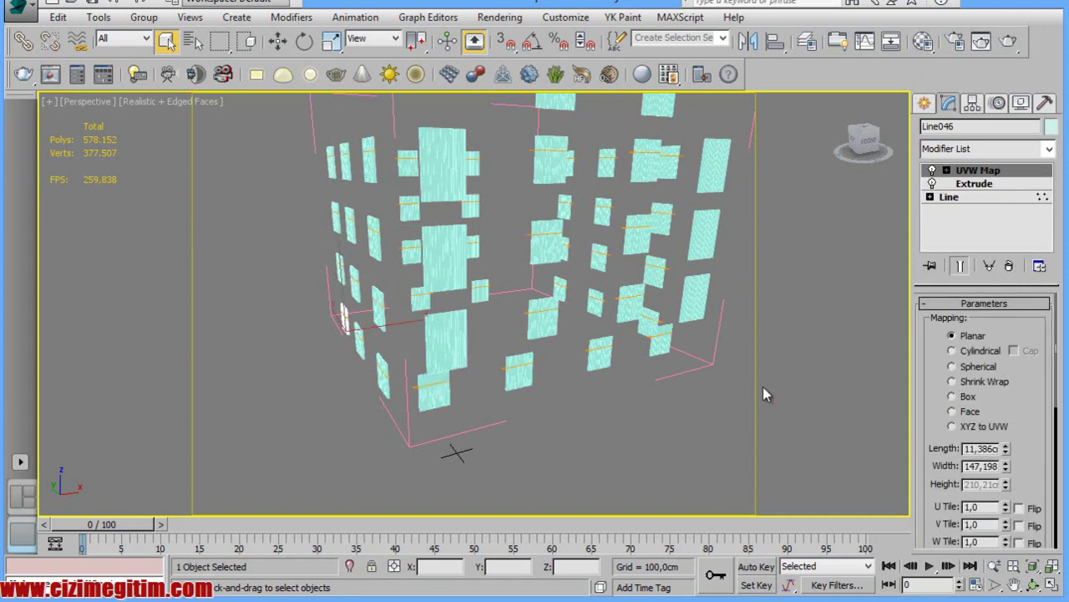
Check the curtains toward the right end of the building's front facade for the UVW Map modifier
click(675, 336)
click(664, 339)
click(694, 306)
click(704, 233)
click(713, 170)
click(635, 162)
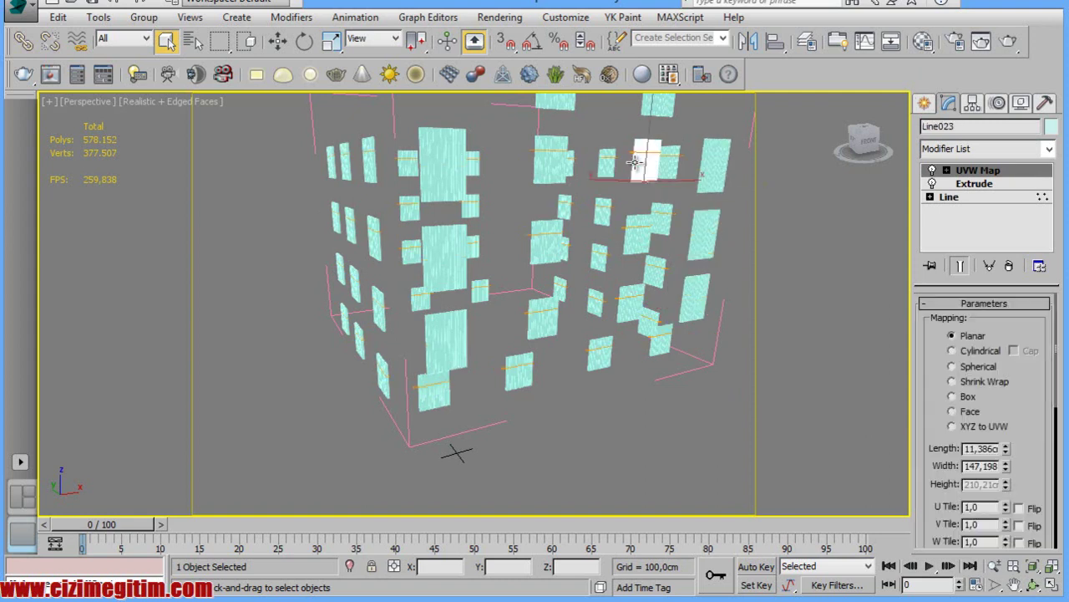
click(637, 234)
click(638, 294)
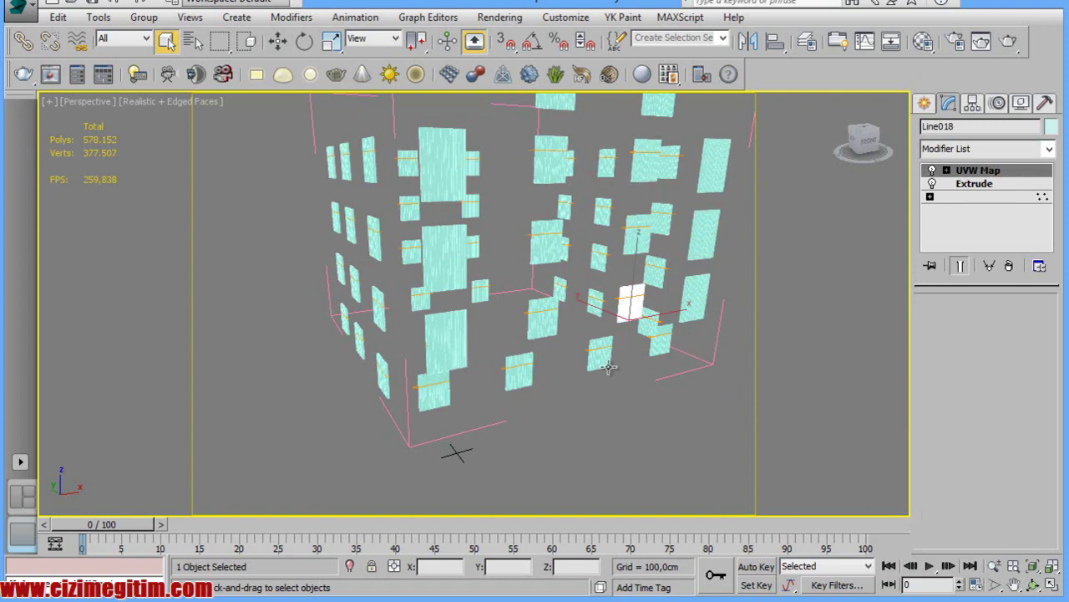
click(592, 364)
click(611, 426)
End the isolation to bring back the whole building and inspect the curtains behind its windows
alt+middle_drag(610, 426, 646, 441)
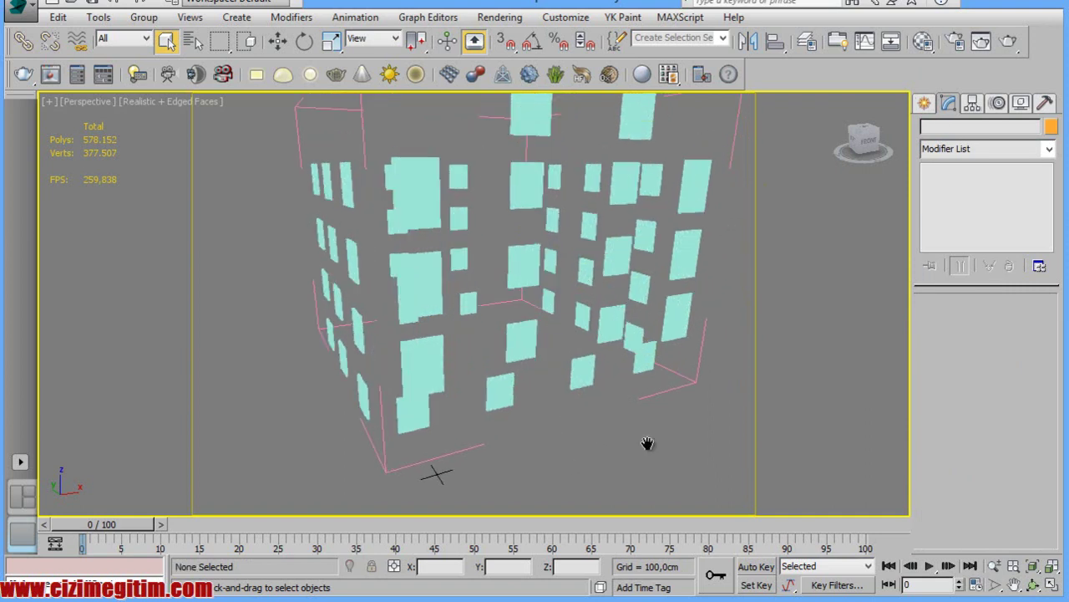
right_click(648, 439)
click(669, 361)
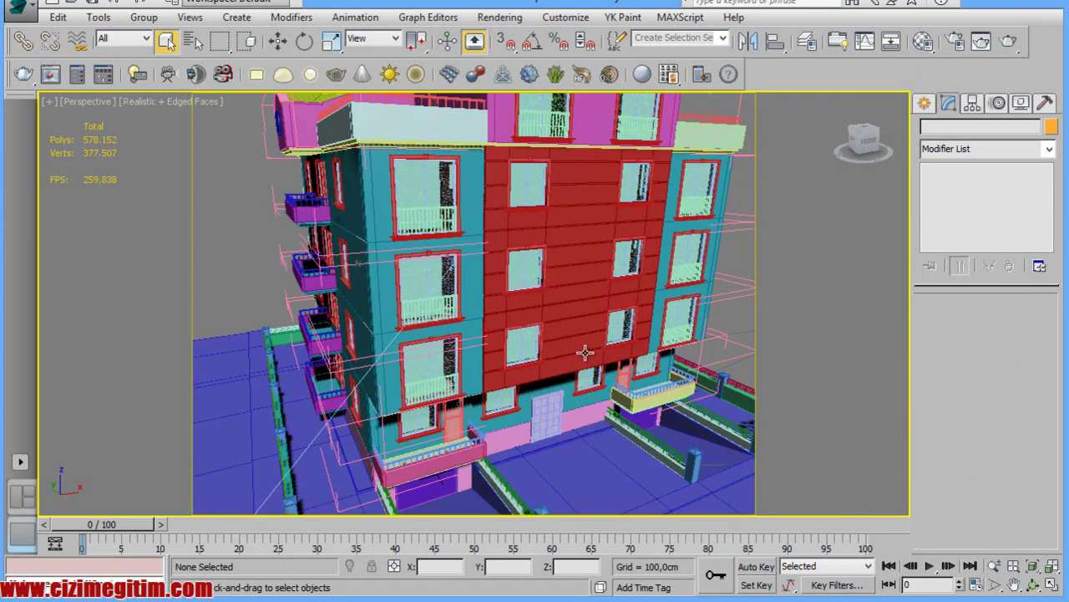
scroll(544, 279, up, 5)
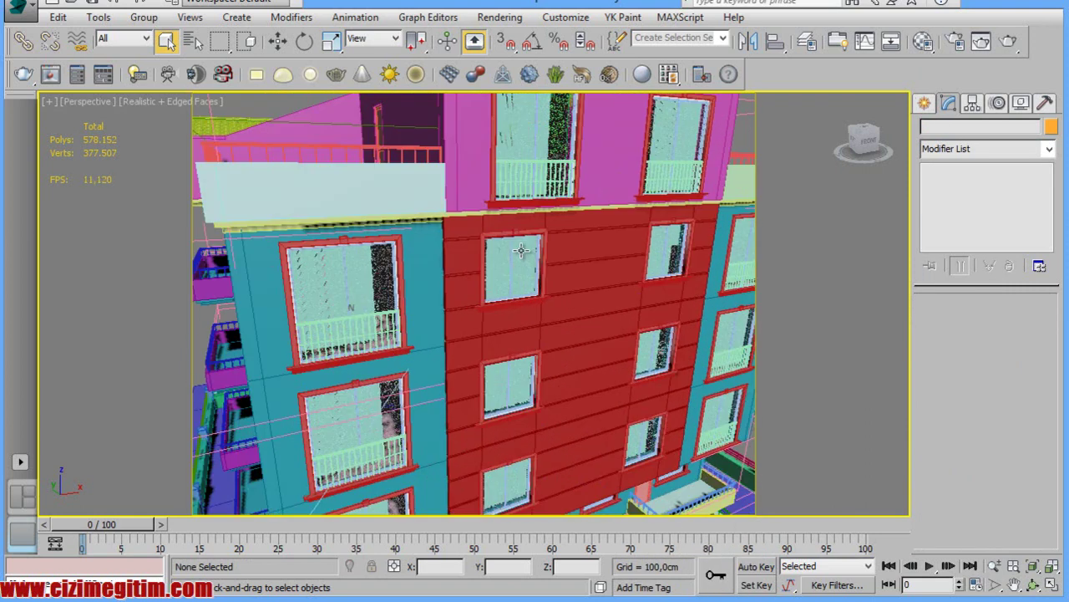
scroll(510, 242, down, 6)
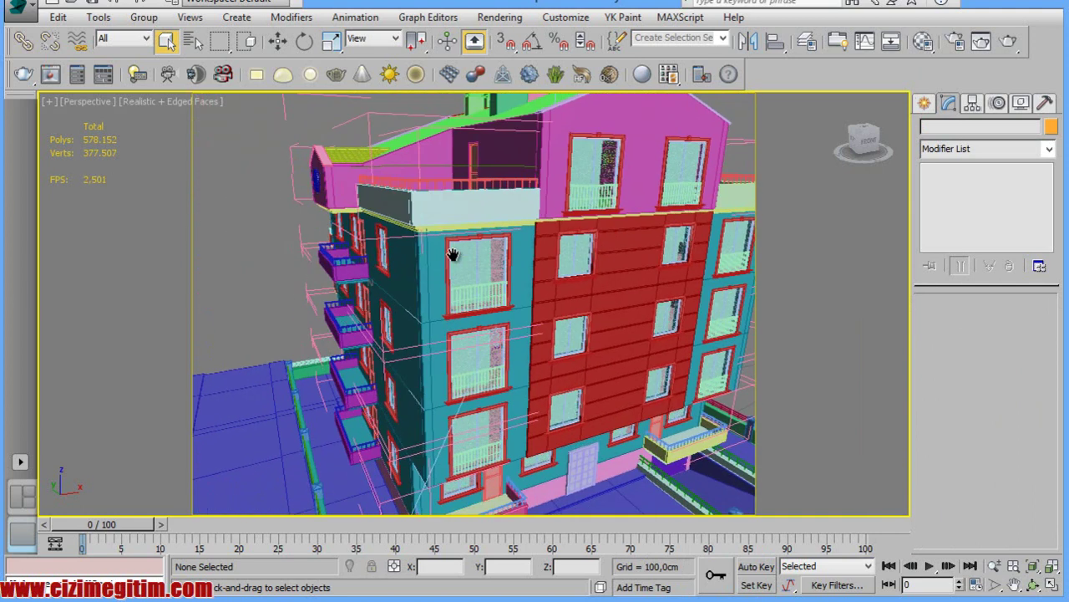